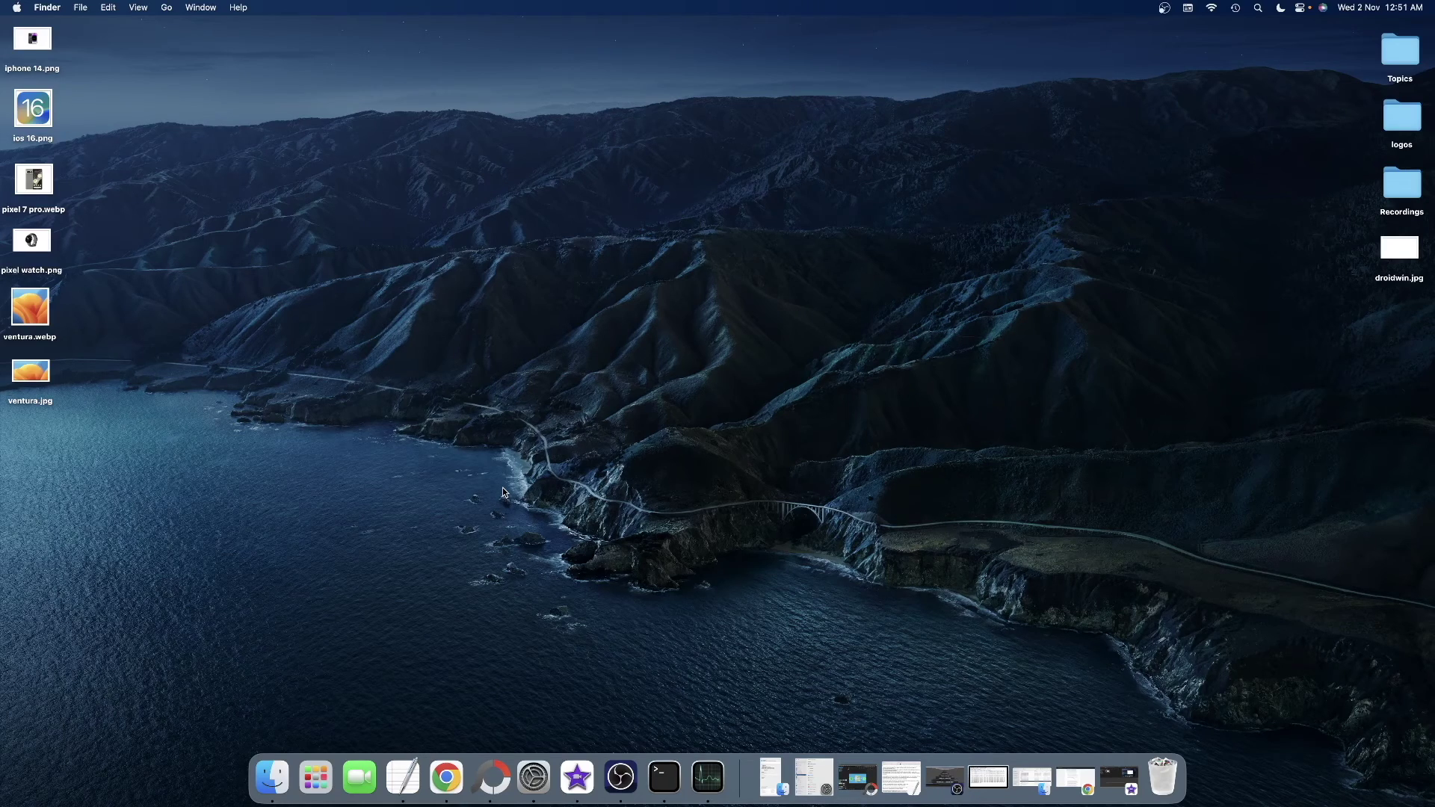
Restore the DroidWin article and scroll down to its eleven fixes, starting with FIX 1.
click(451, 774)
scroll(395, 428, up, 15)
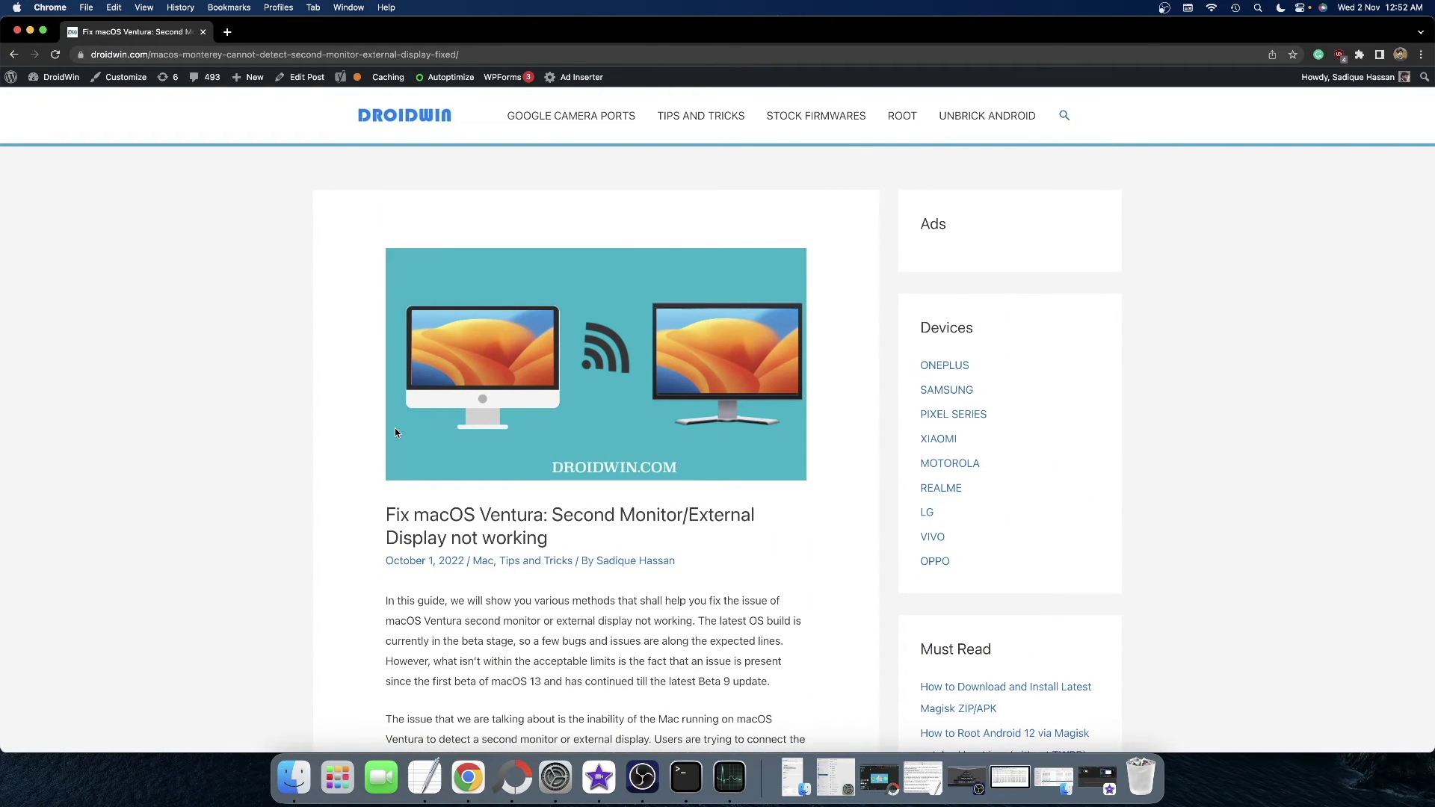
scroll(395, 432, down, 1)
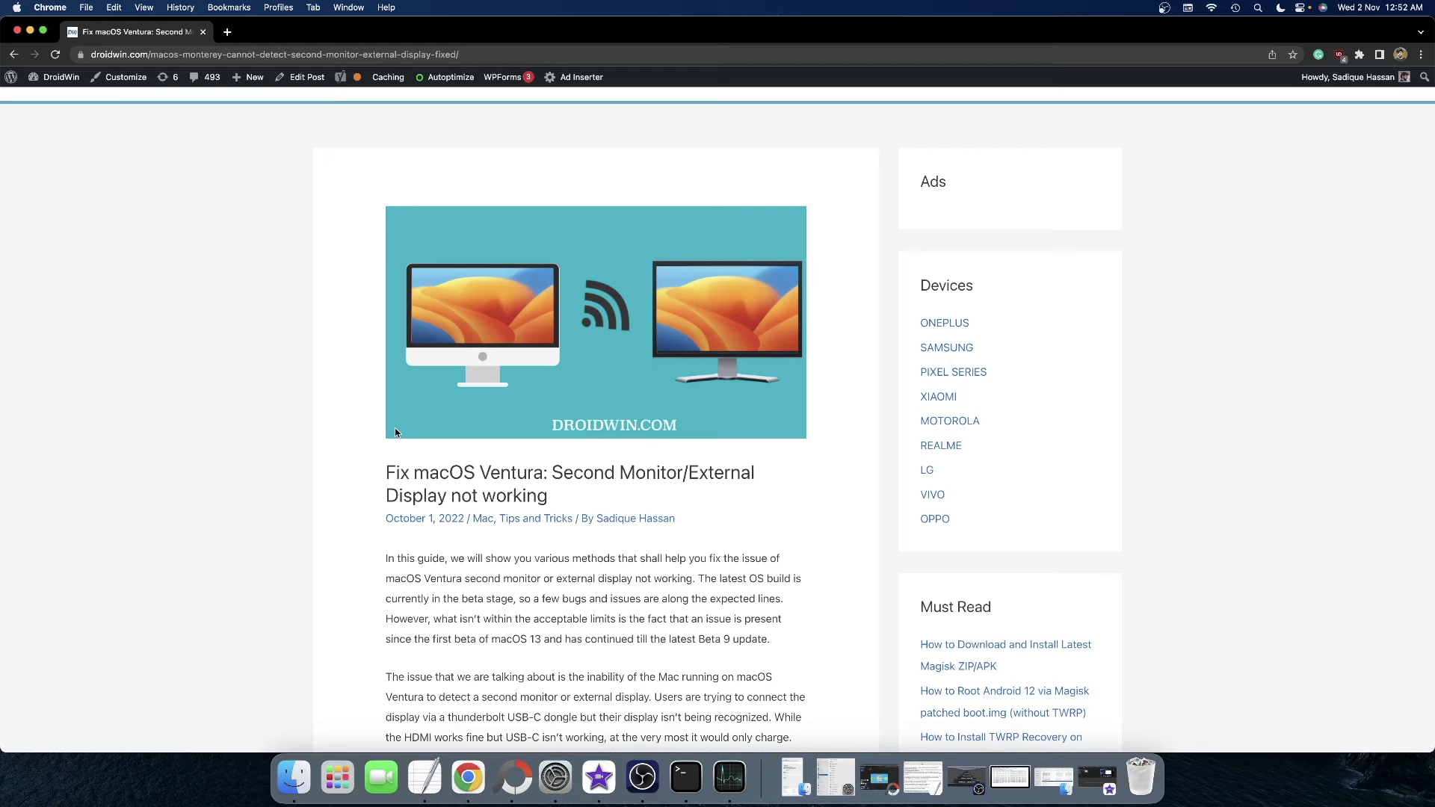
scroll(395, 432, down, 1)
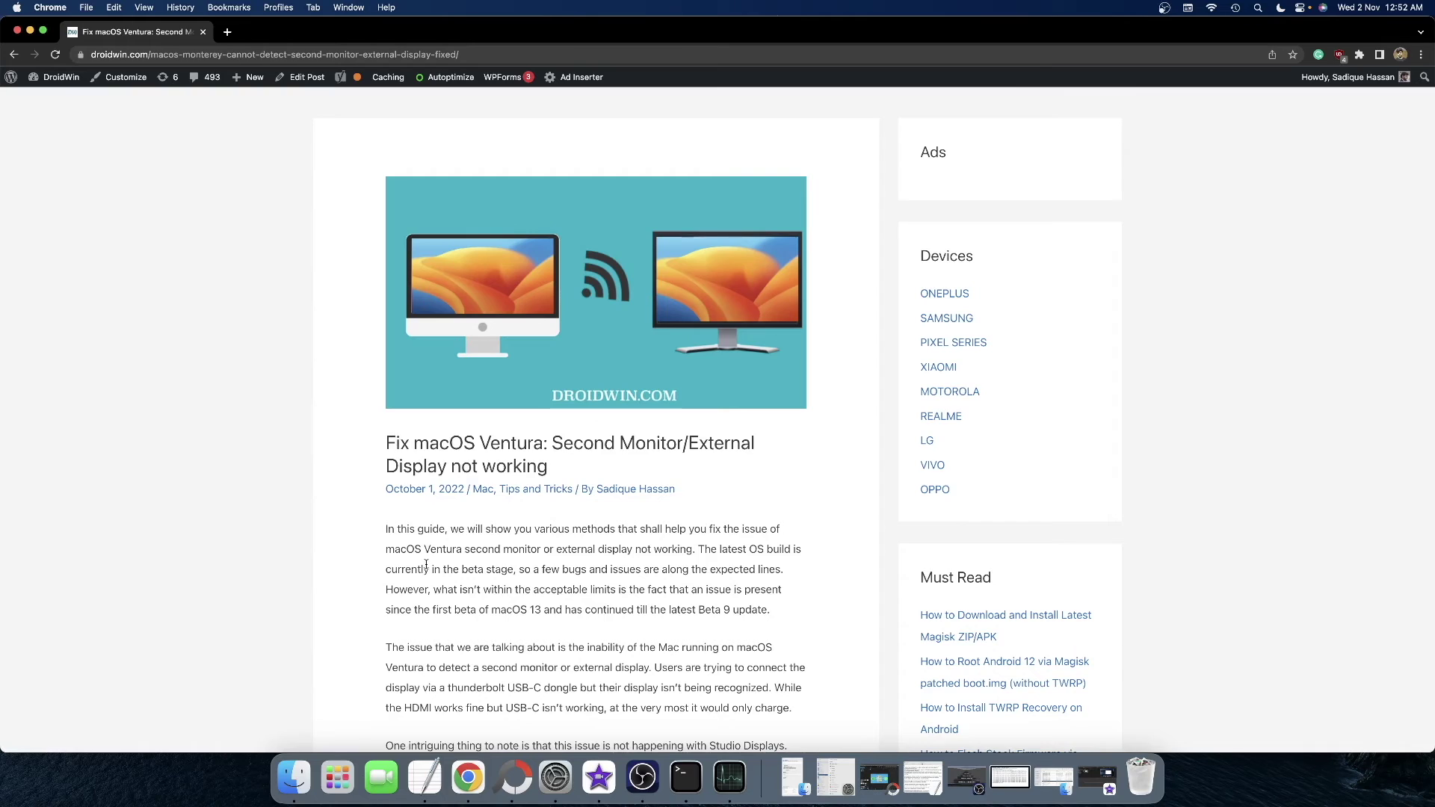
scroll(426, 569, down, 1)
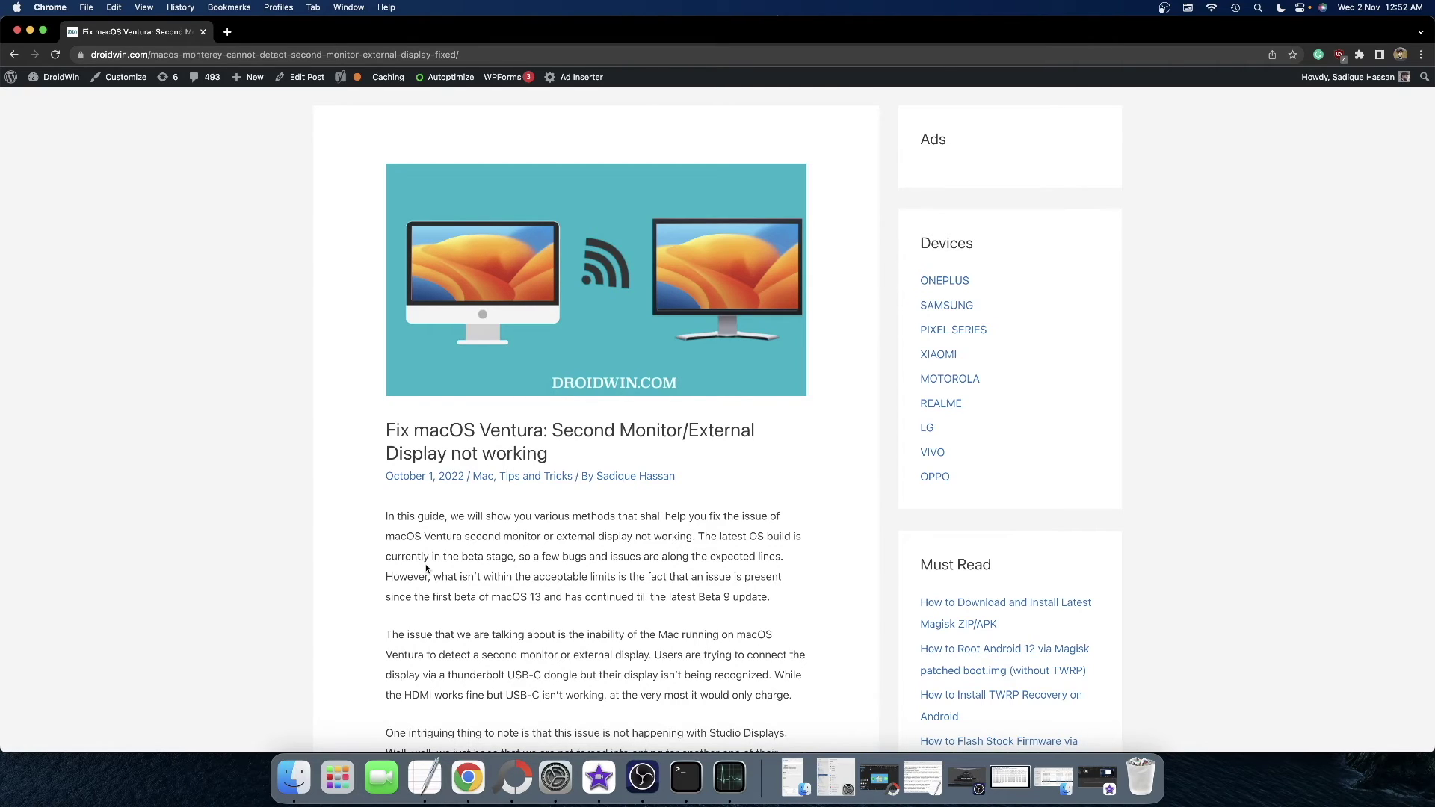
scroll(426, 569, down, 2)
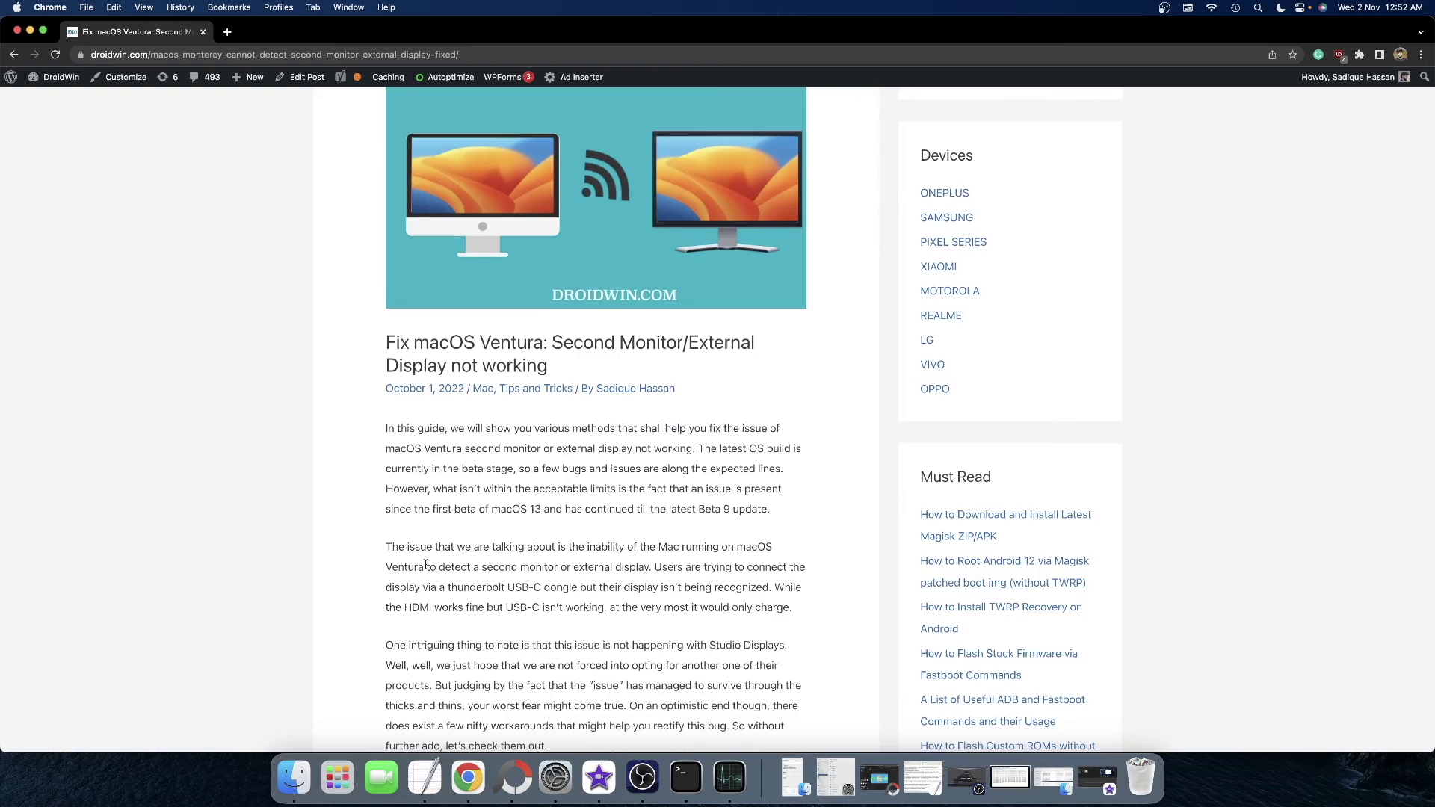
scroll(425, 564, down, 8)
scroll(425, 564, down, 3)
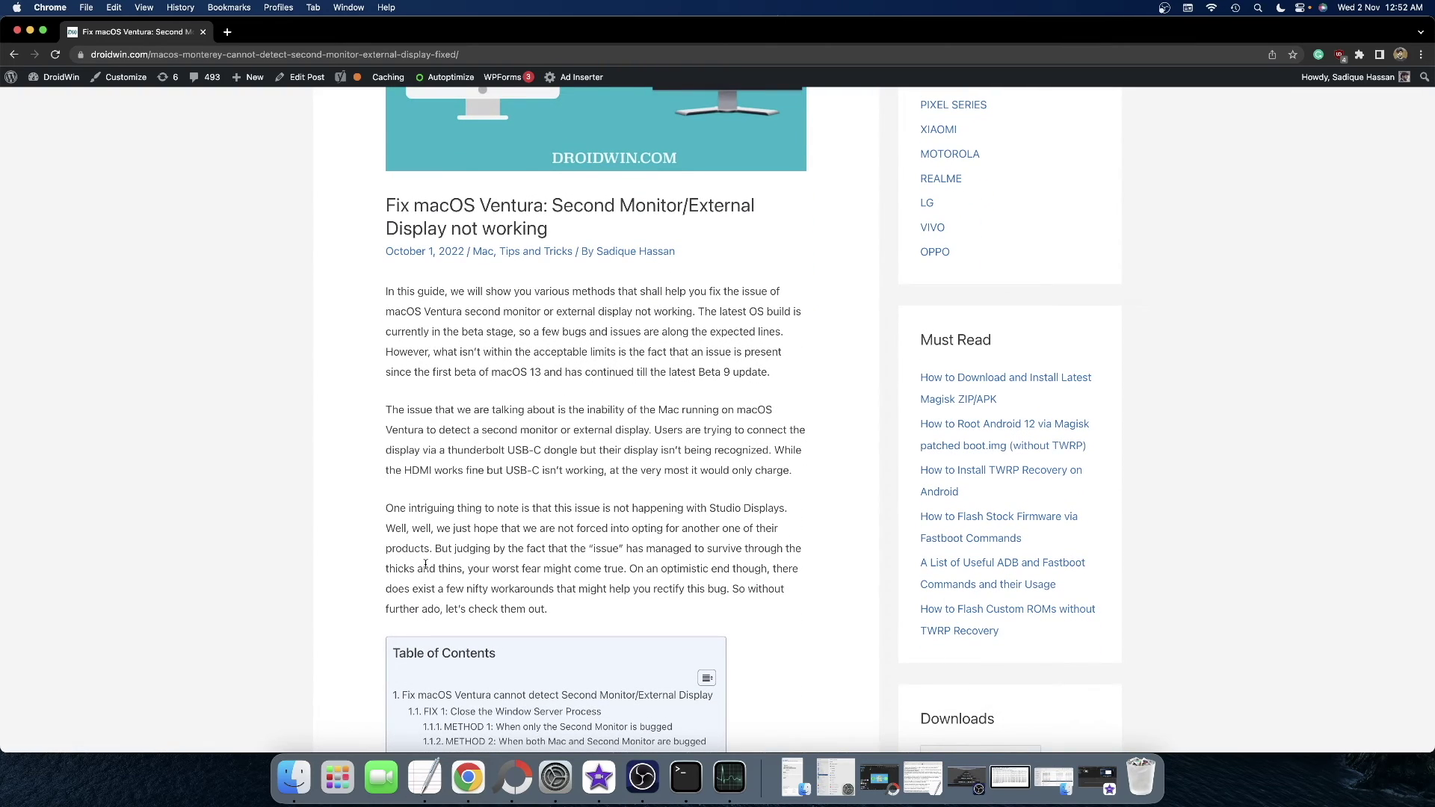
scroll(425, 564, down, 3)
scroll(425, 564, down, 12)
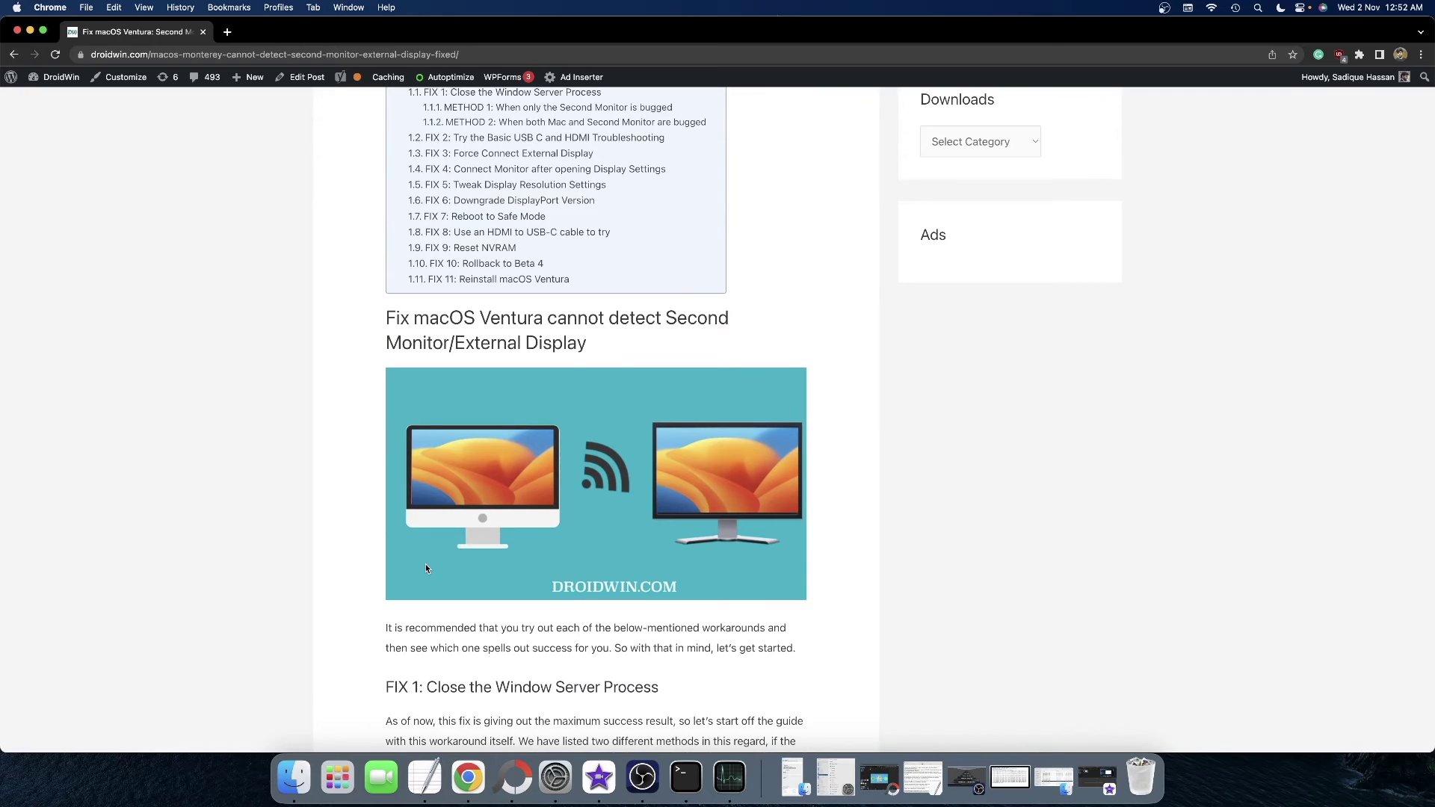
scroll(425, 567, down, 2)
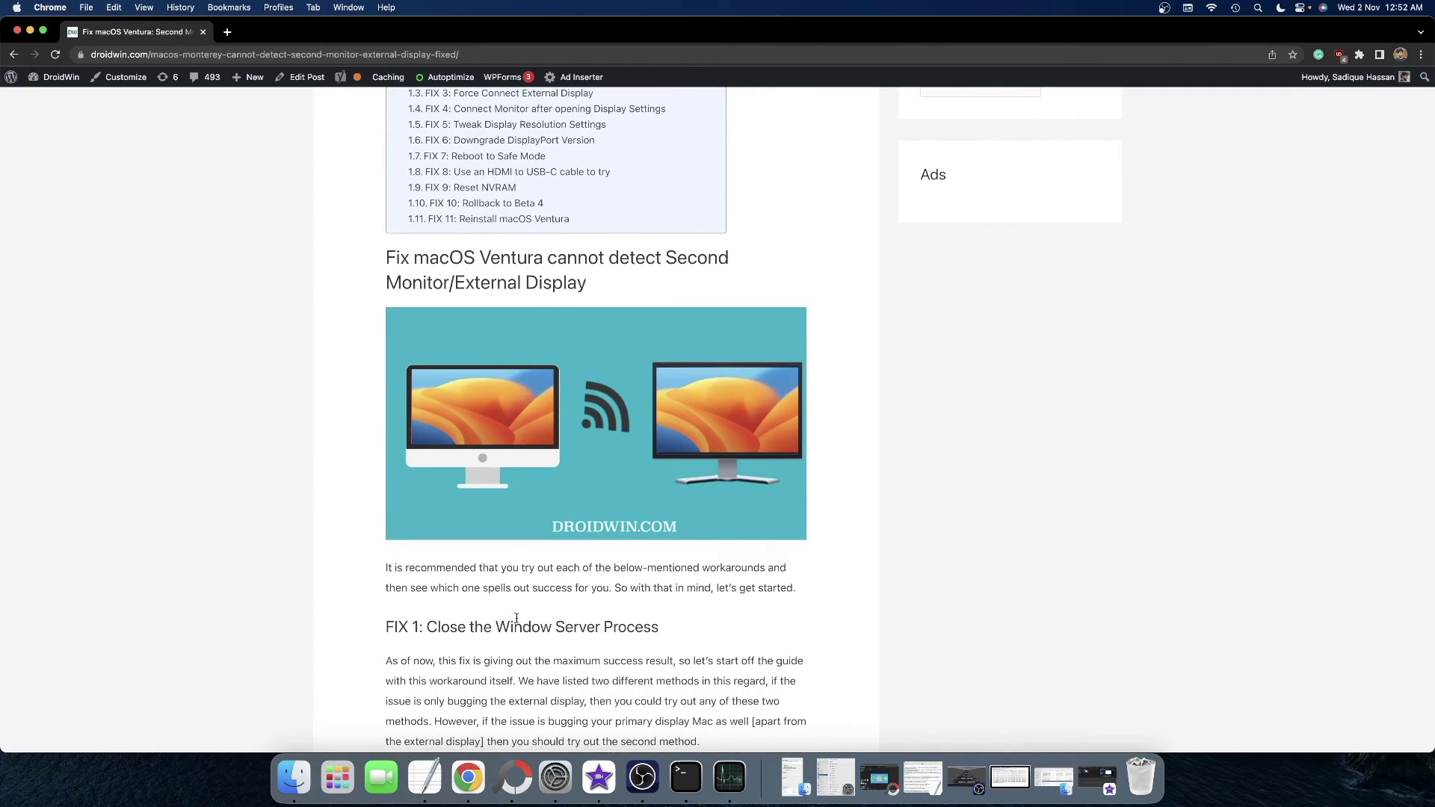
drag(495, 626, 680, 641)
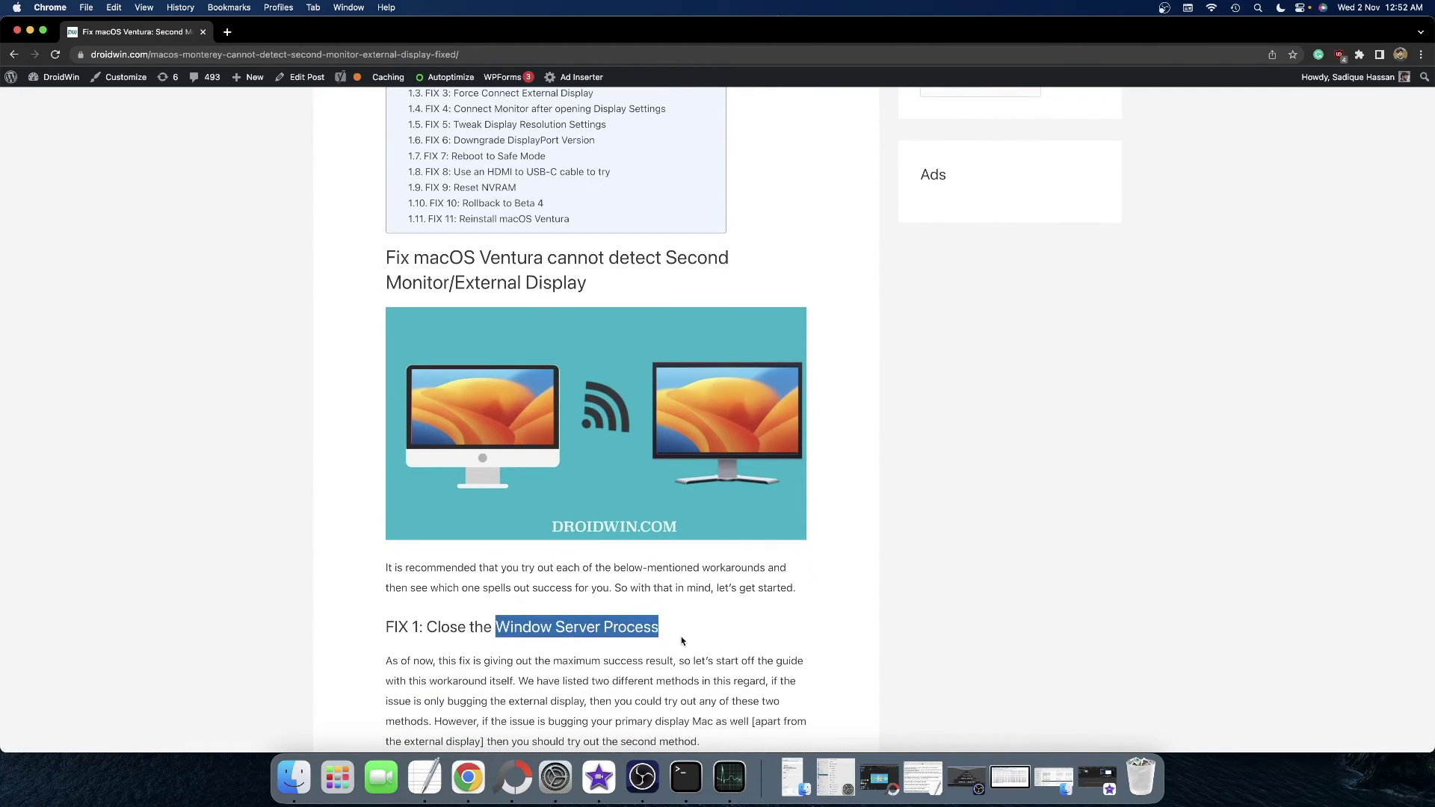
triple_click(573, 628)
click(572, 628)
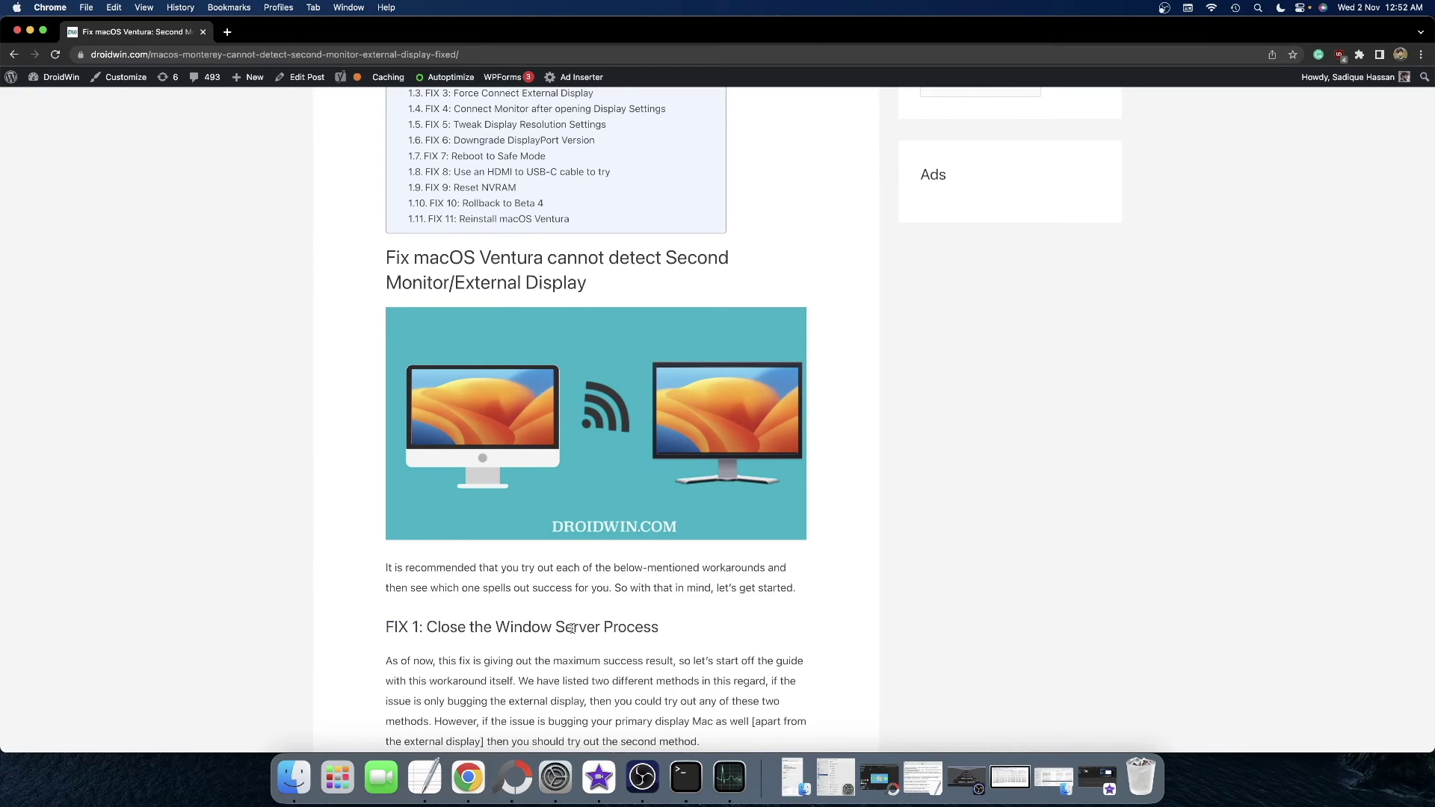
double_click(572, 628)
click(573, 628)
double_click(508, 628)
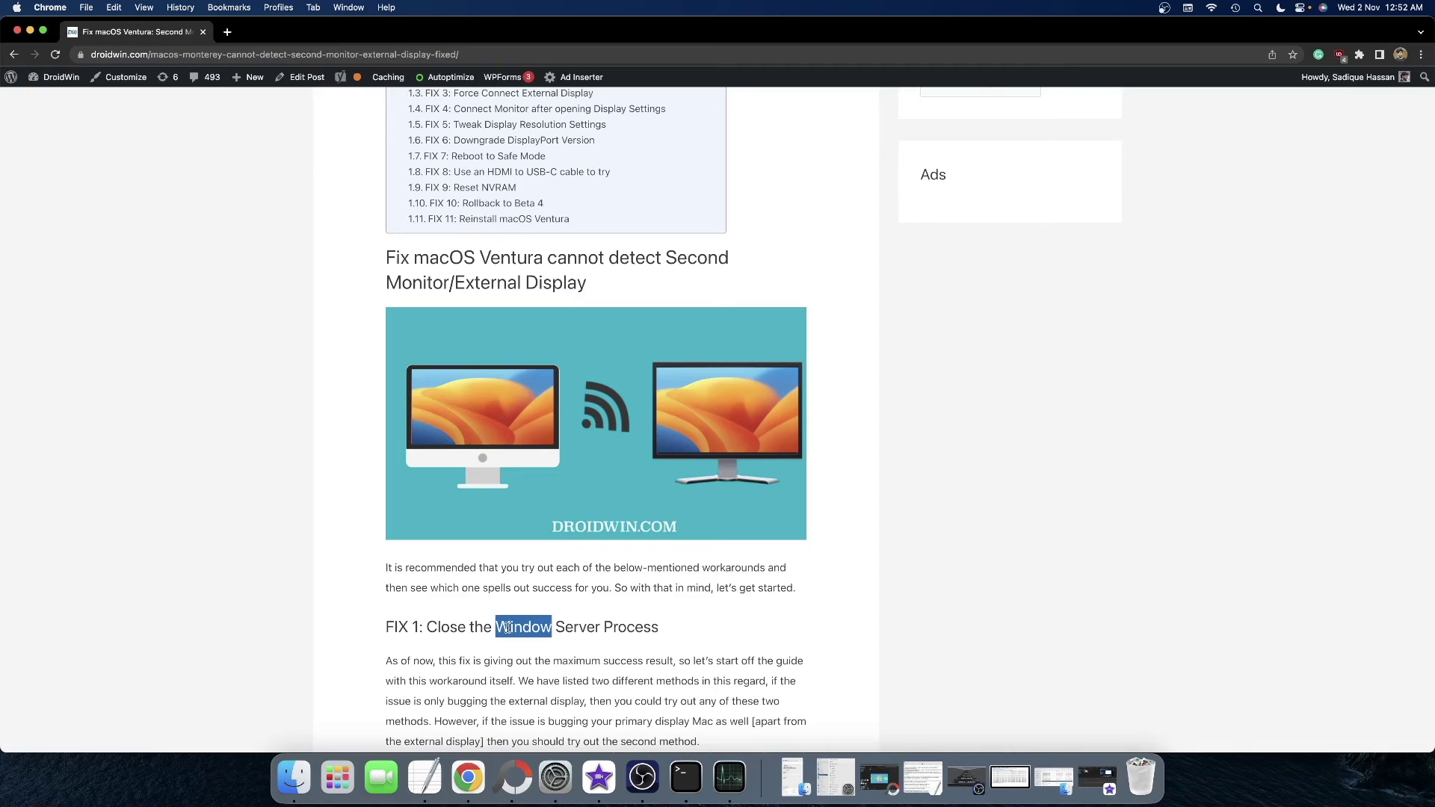
click(581, 582)
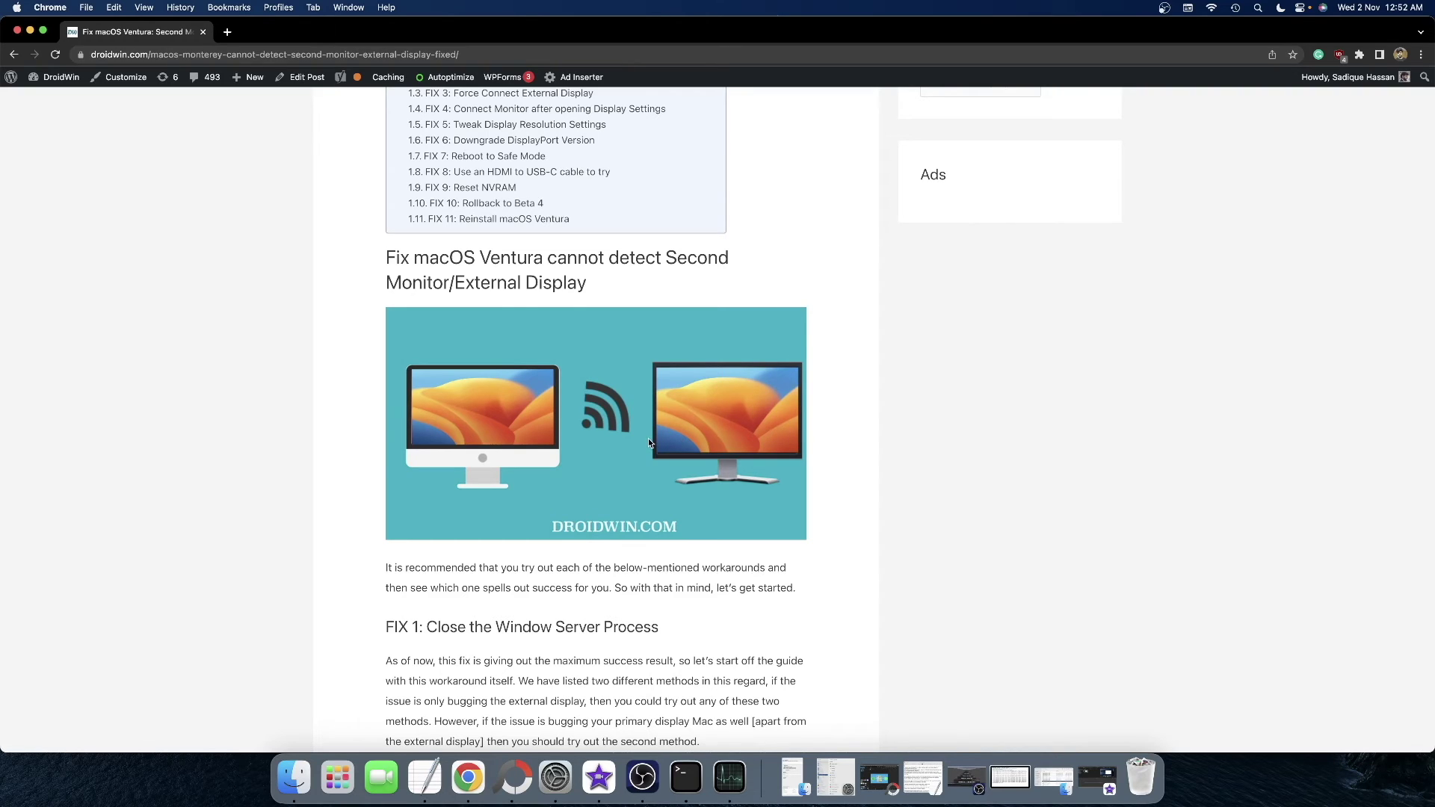
scroll(648, 438, down, 3)
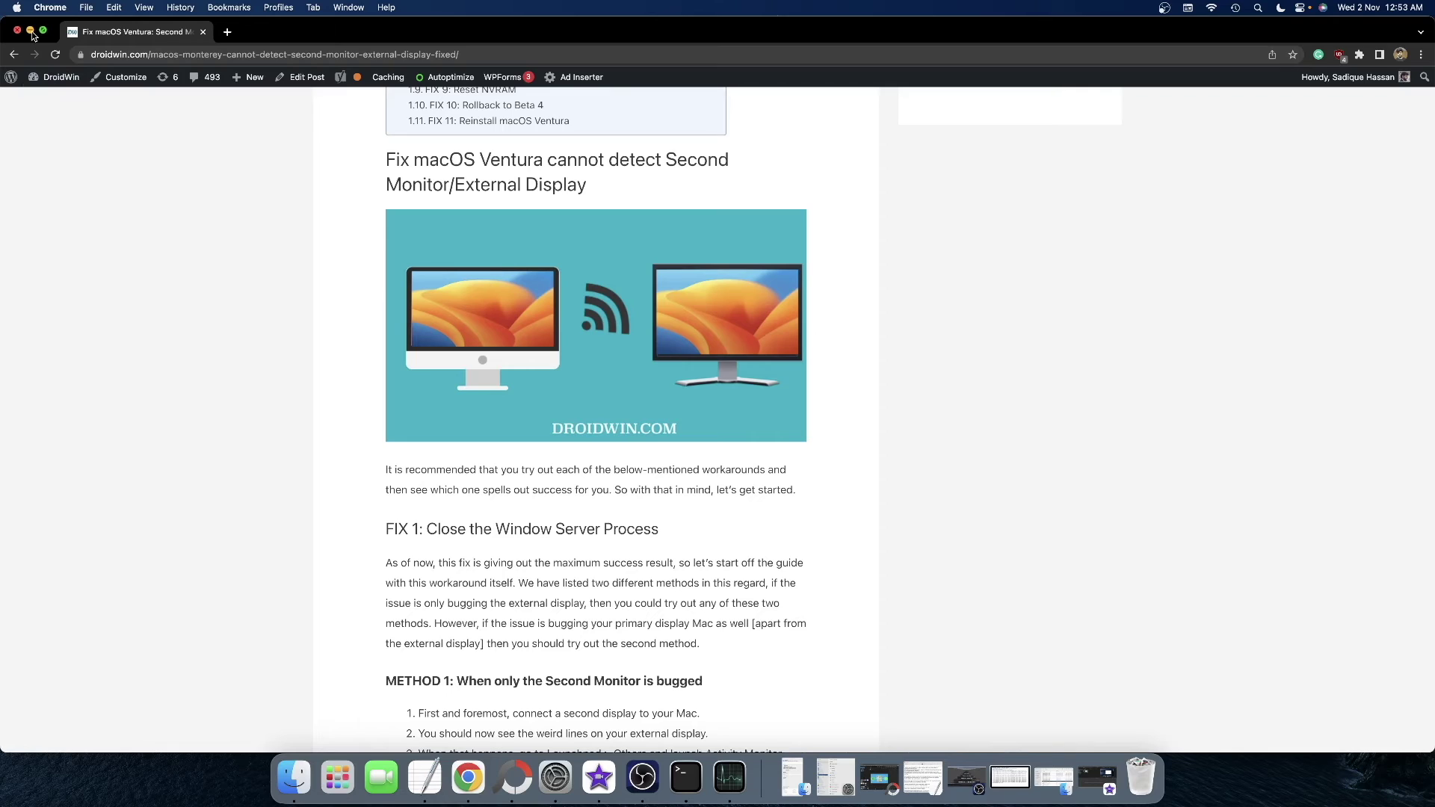
Minimize the article and return Launchpad from the Other folder to its main app grid.
click(30, 32)
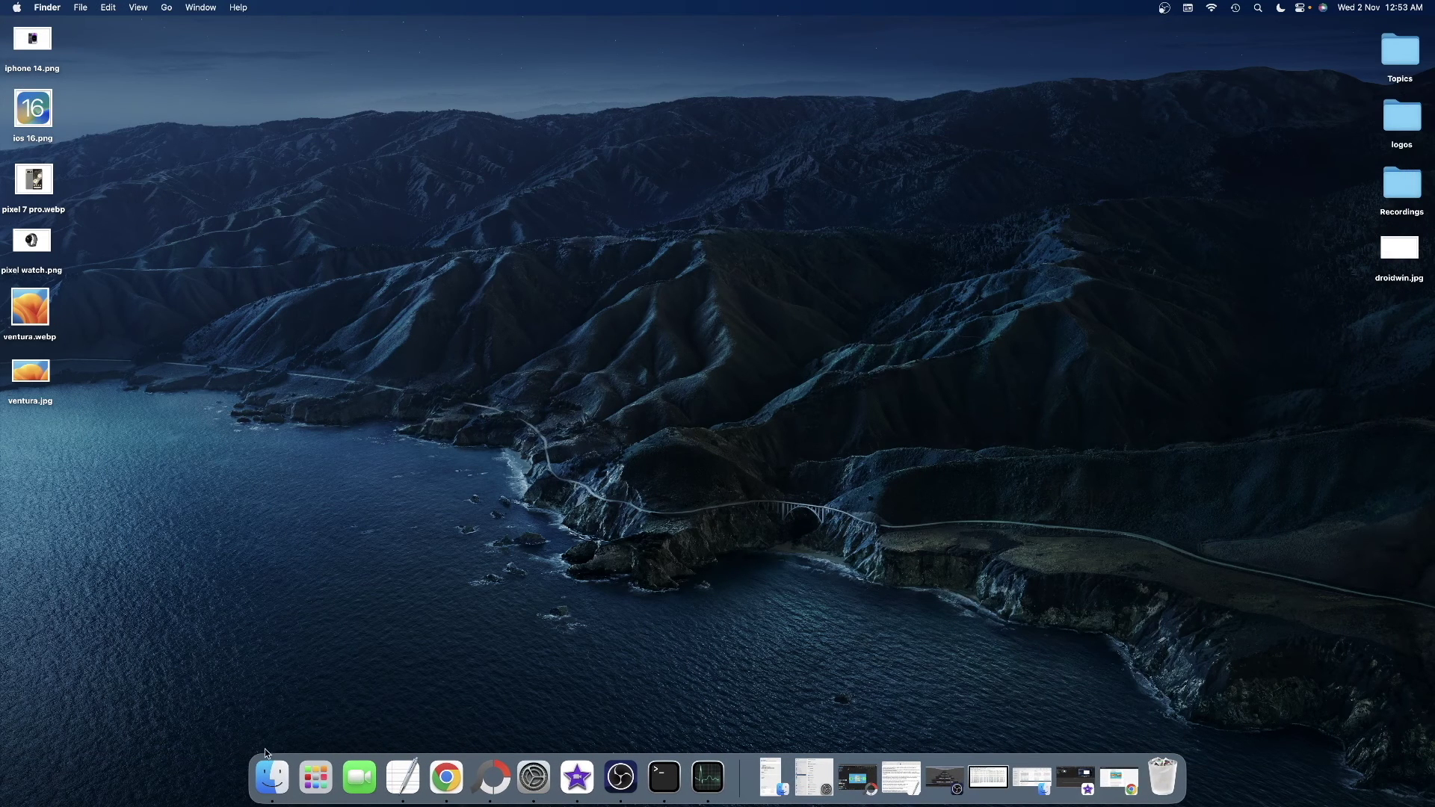
click(323, 760)
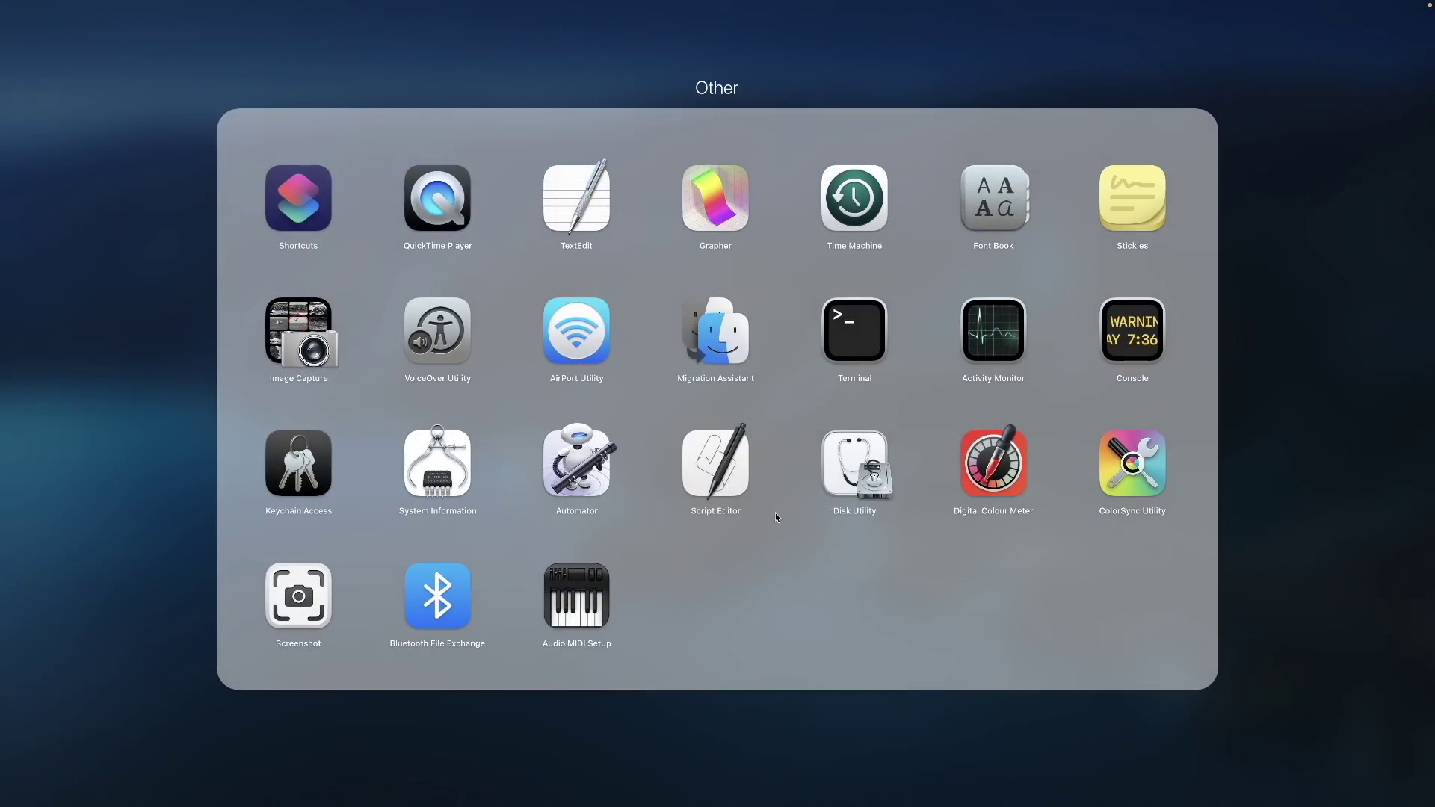
click(72, 469)
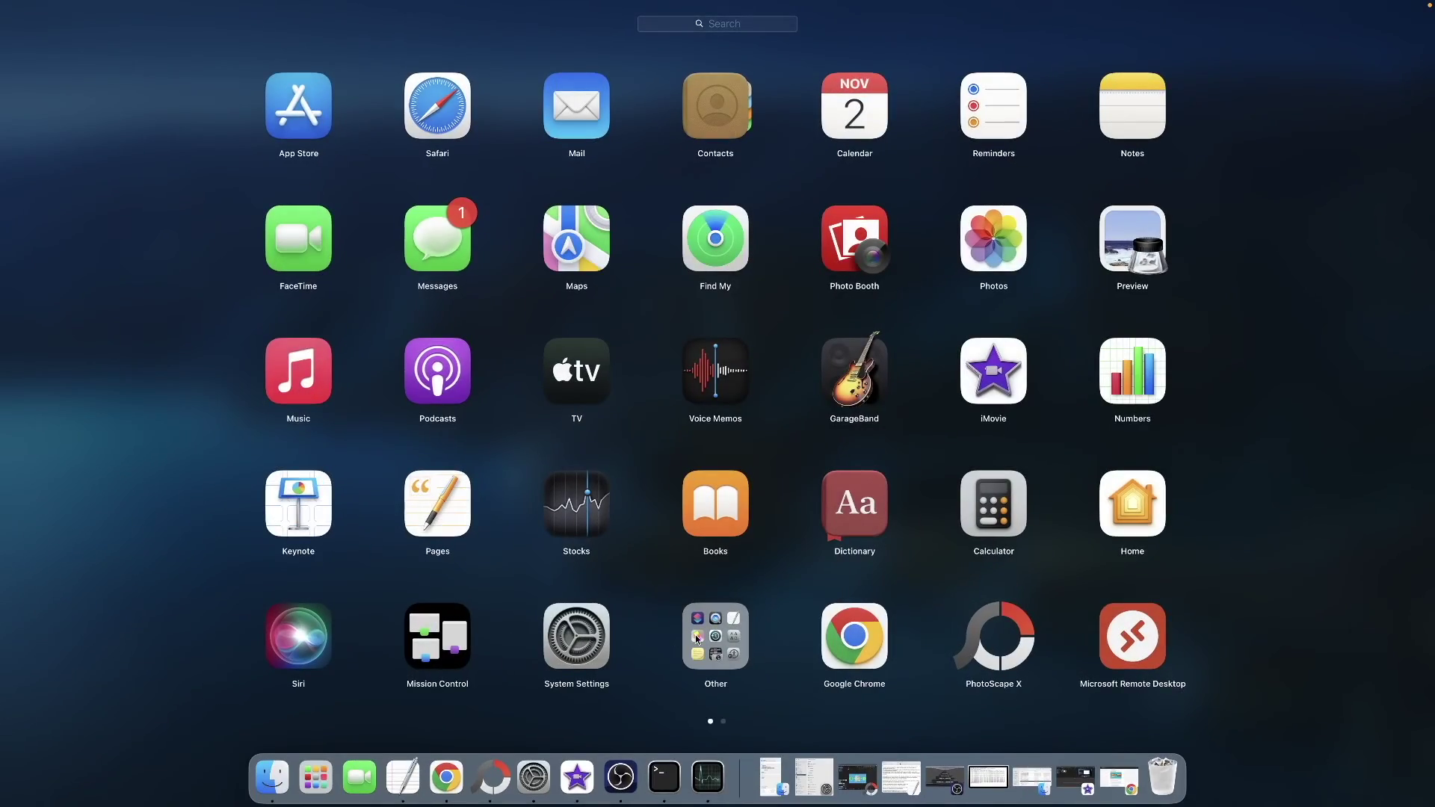
Launch Activity Monitor from Launchpad's Other folder, filtered to the windowserver search.
click(672, 637)
click(958, 323)
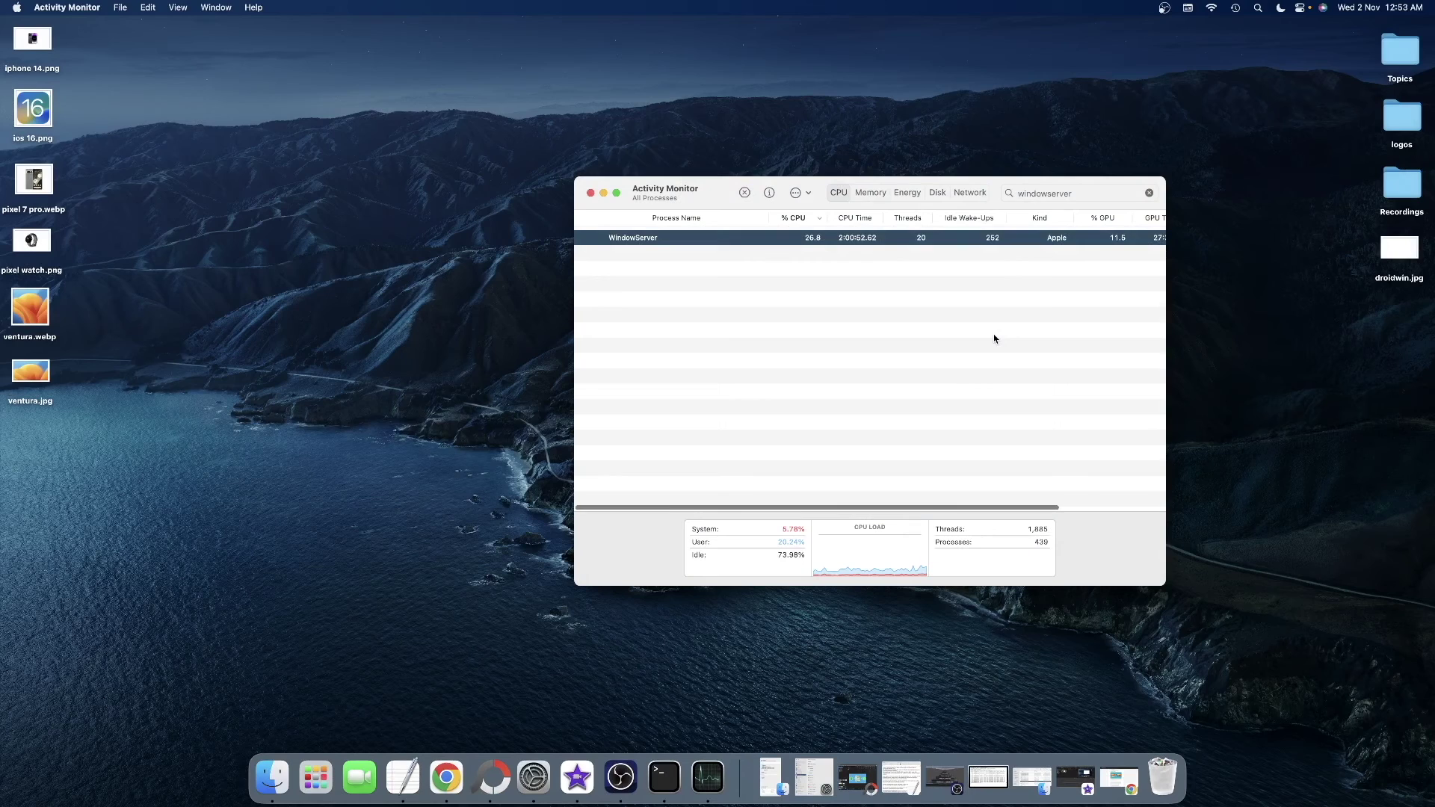
click(1082, 193)
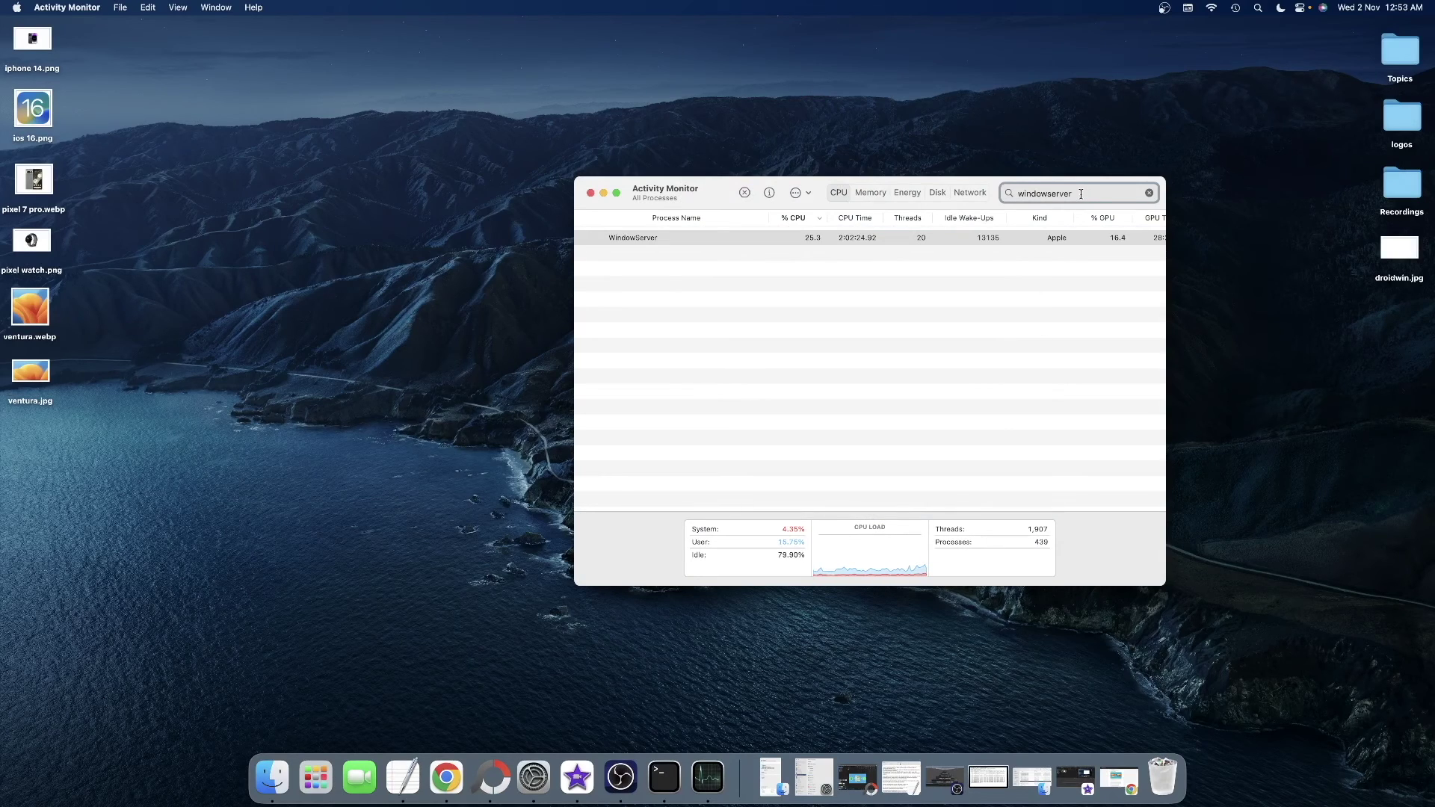
Try to quit the WindowServer process, then cancel the warning so it keeps running.
click(675, 243)
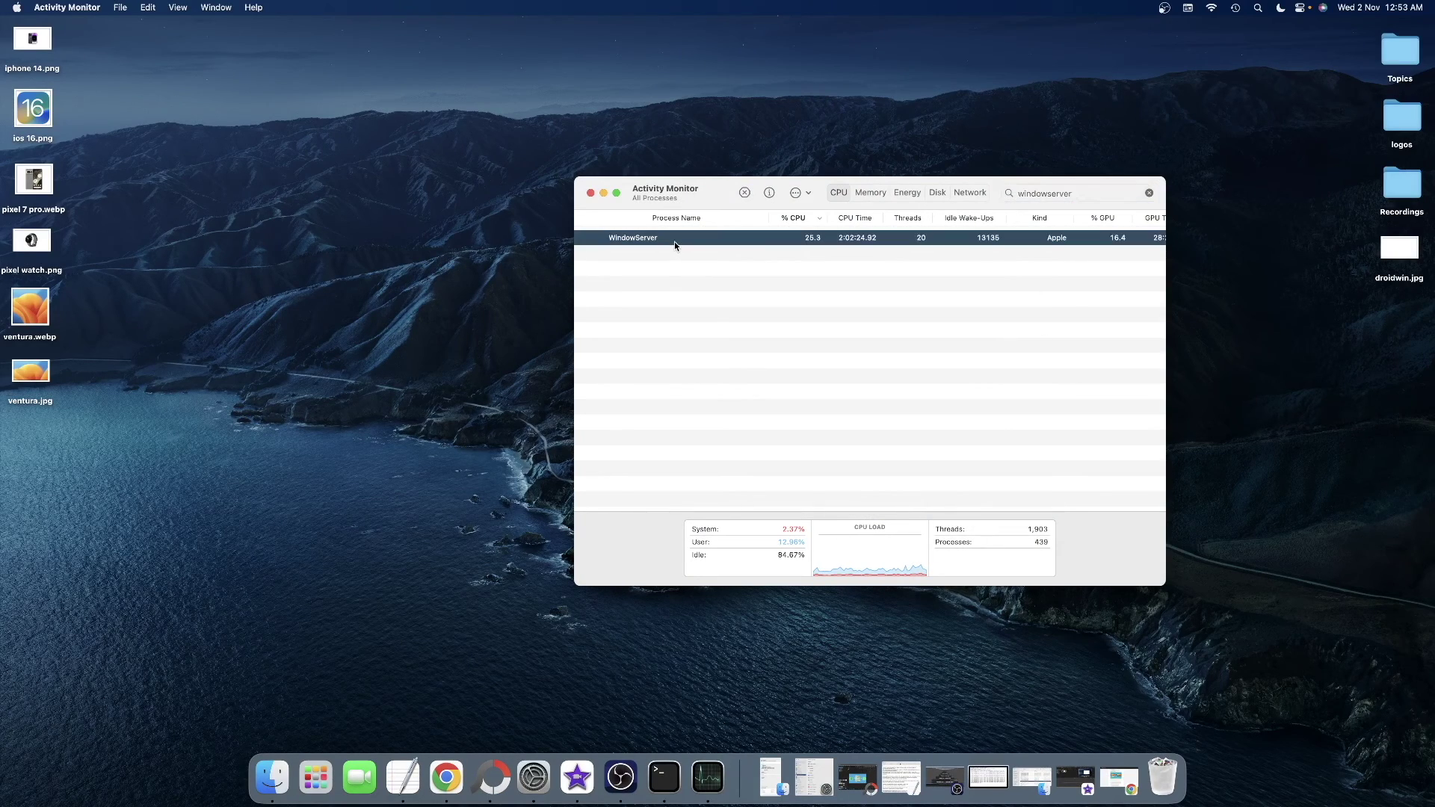
click(743, 194)
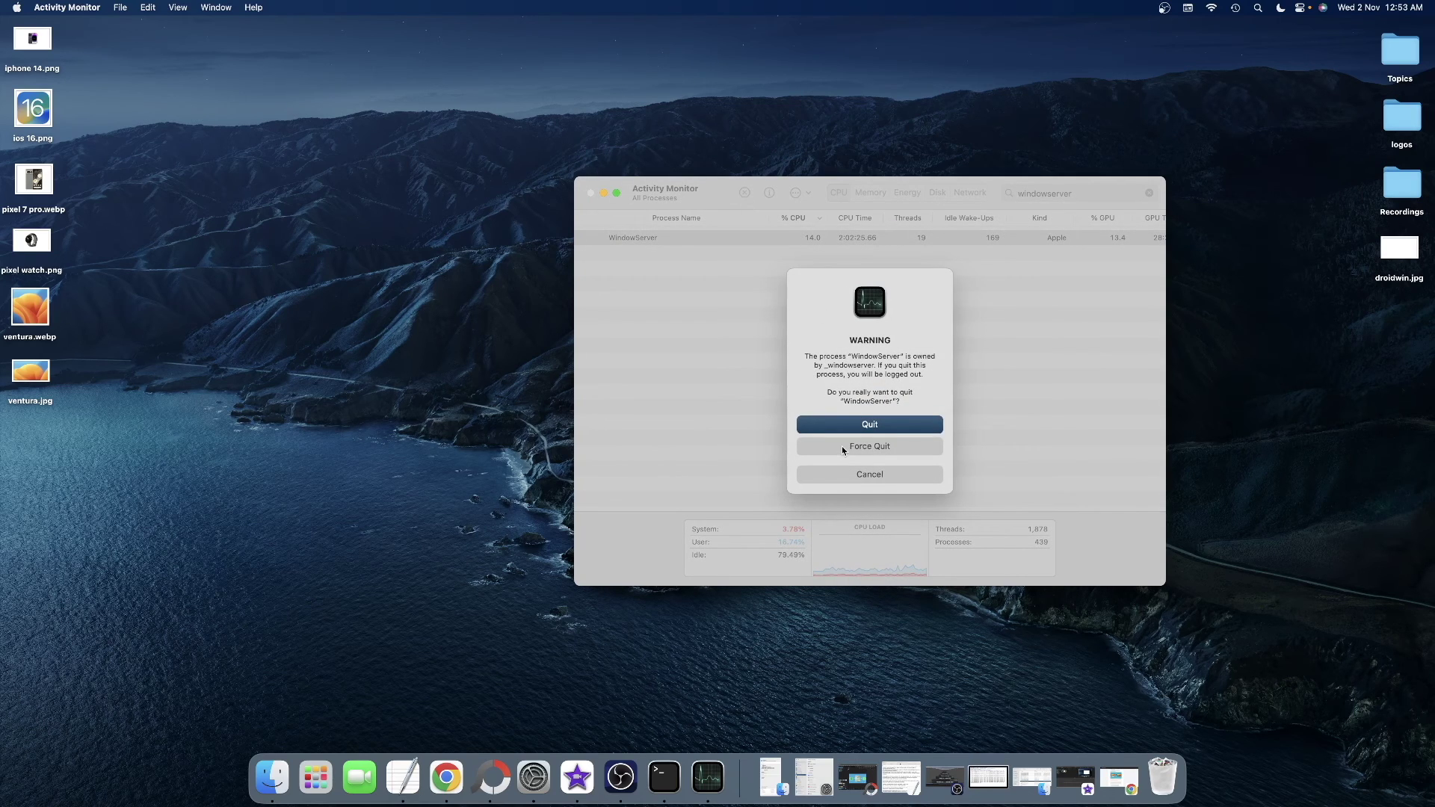
click(837, 475)
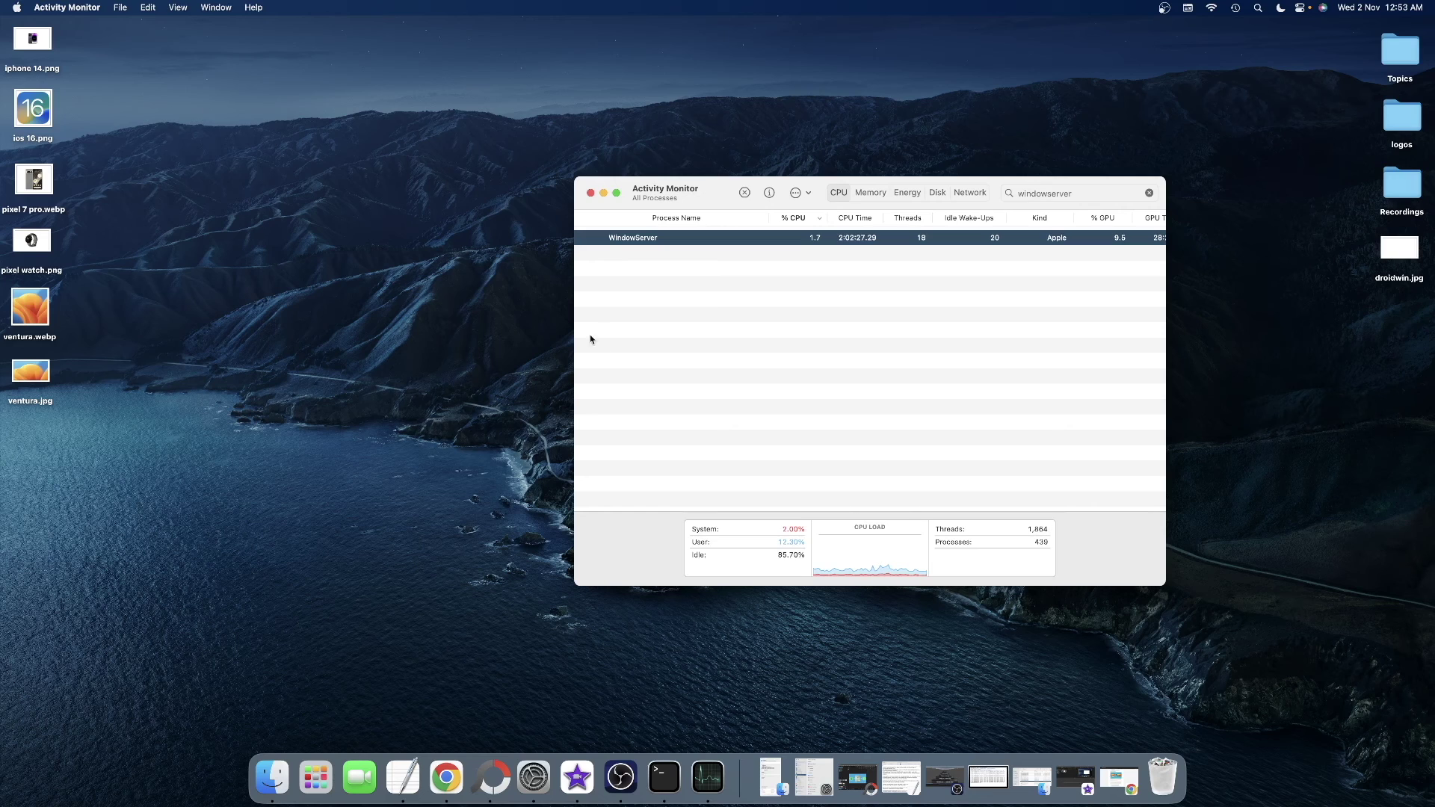
Review the article's FIX 1 Method 1 steps, then close Activity Monitor.
click(446, 768)
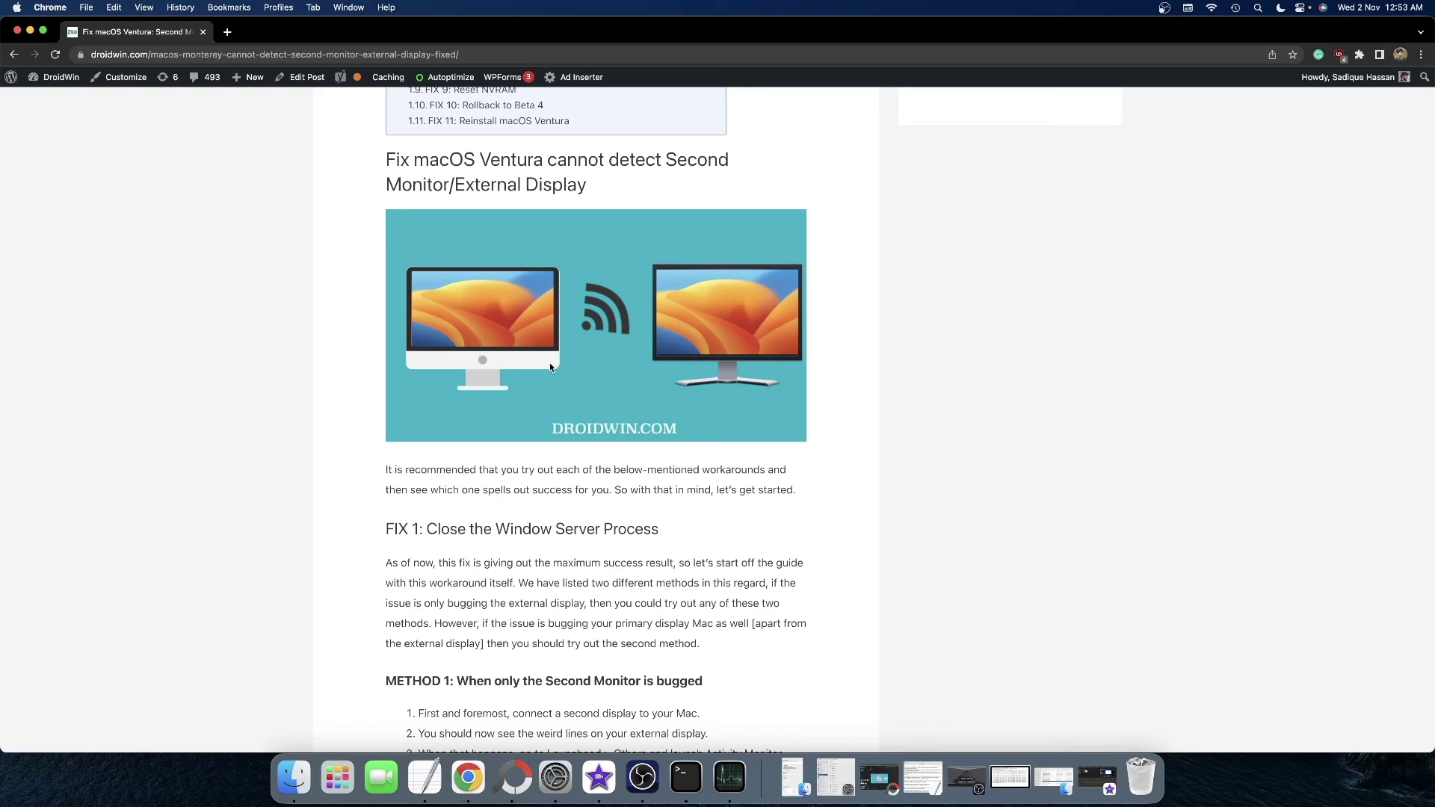
scroll(550, 366, down, 1)
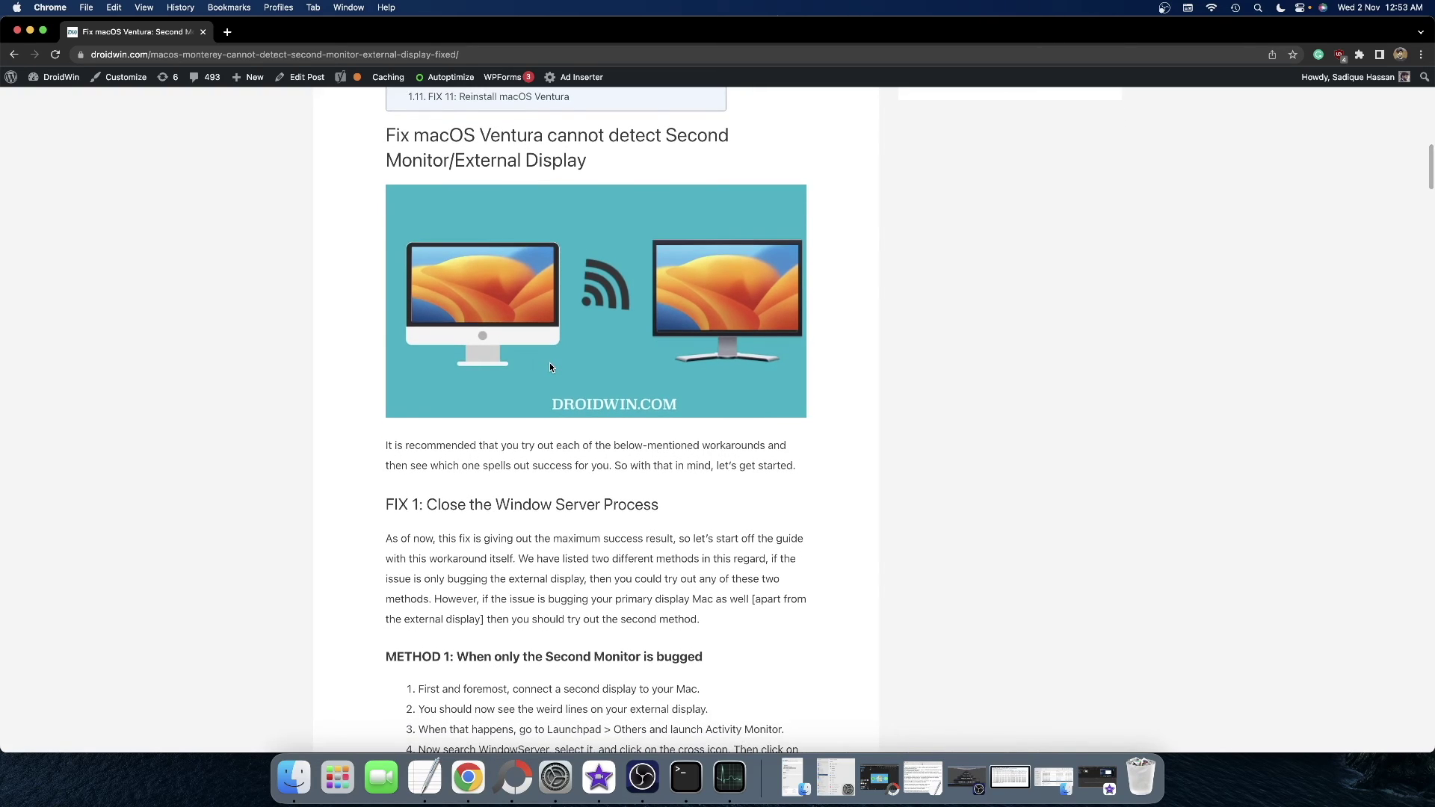
click(30, 31)
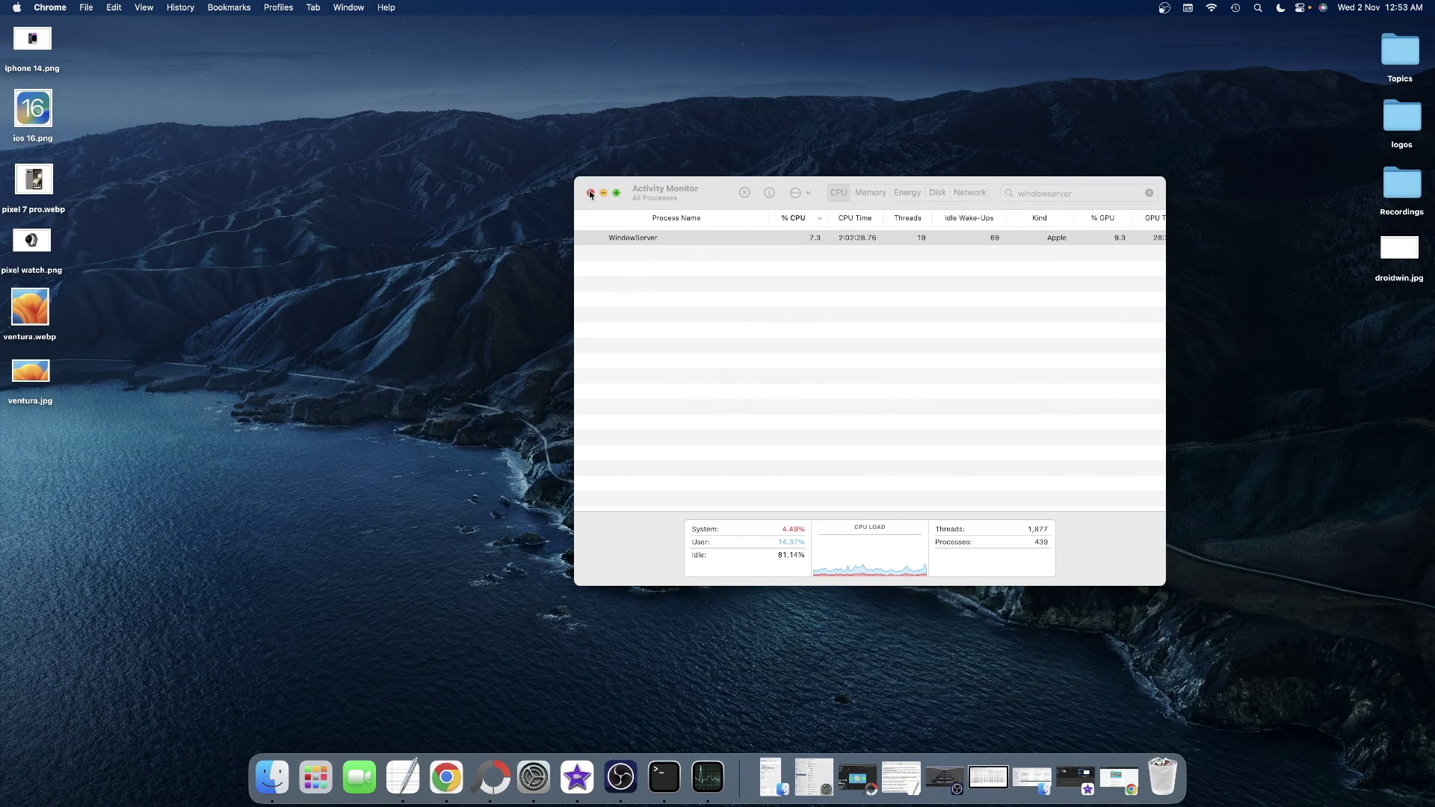
click(591, 193)
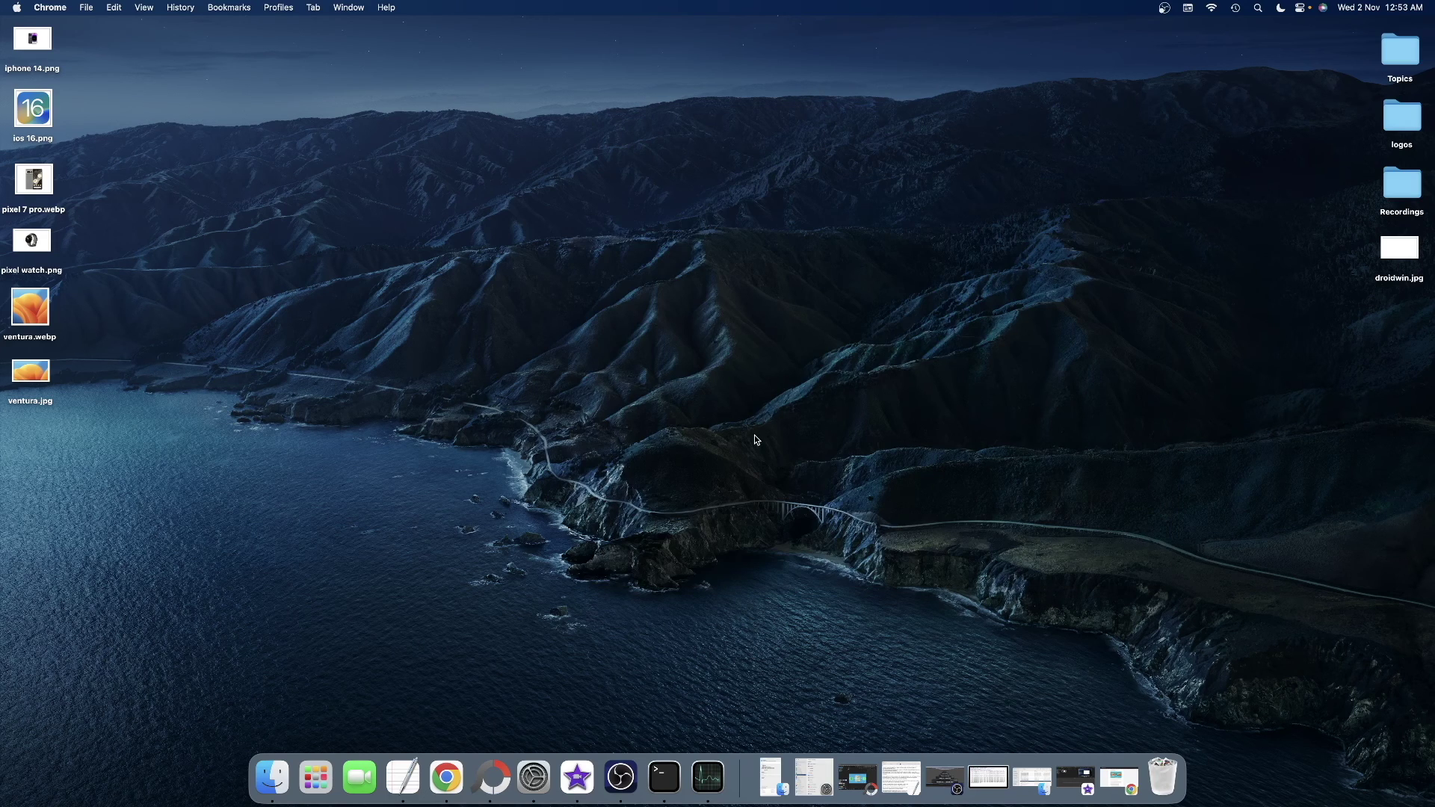
Launch Terminal from Launchpad's Other folder and minimize it.
click(325, 784)
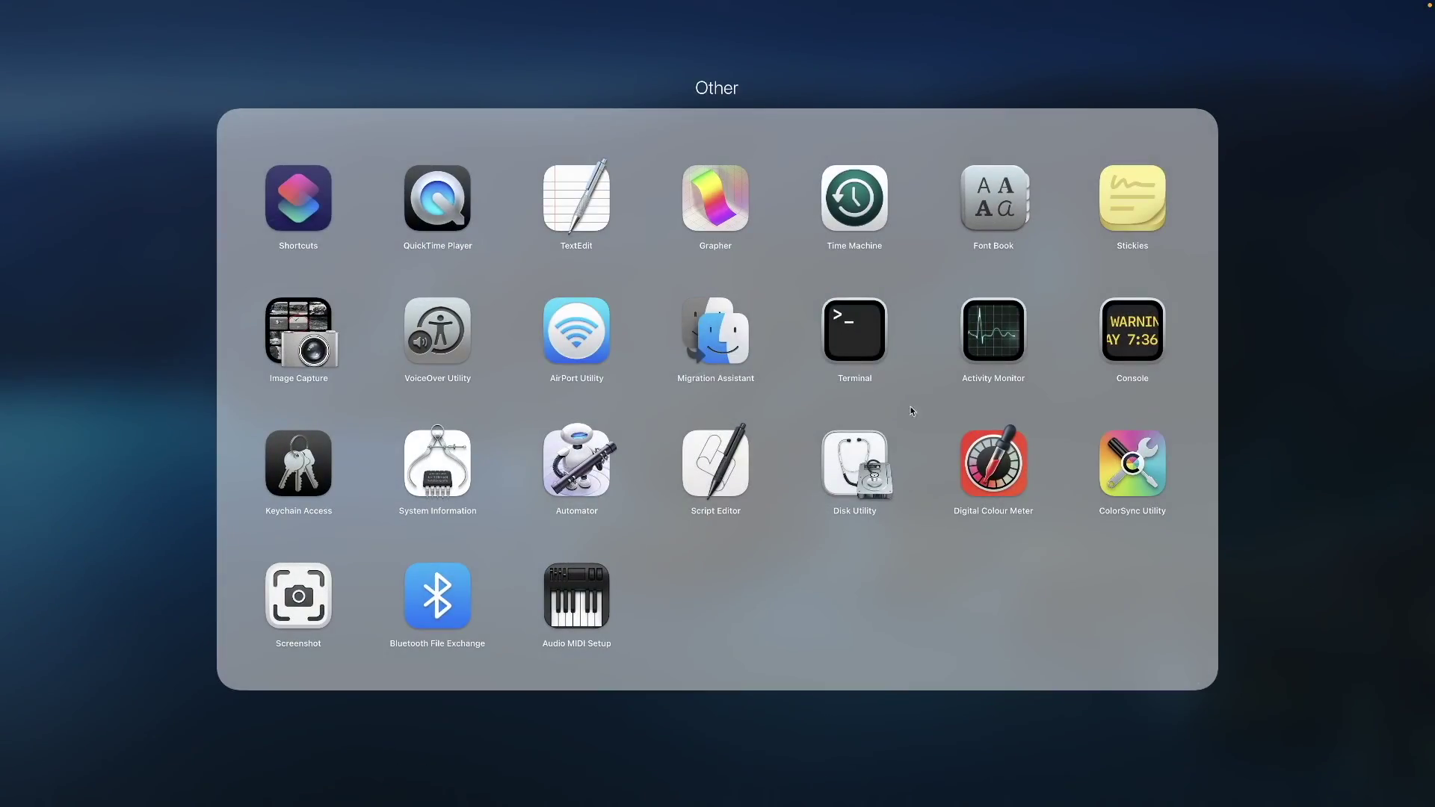
click(858, 346)
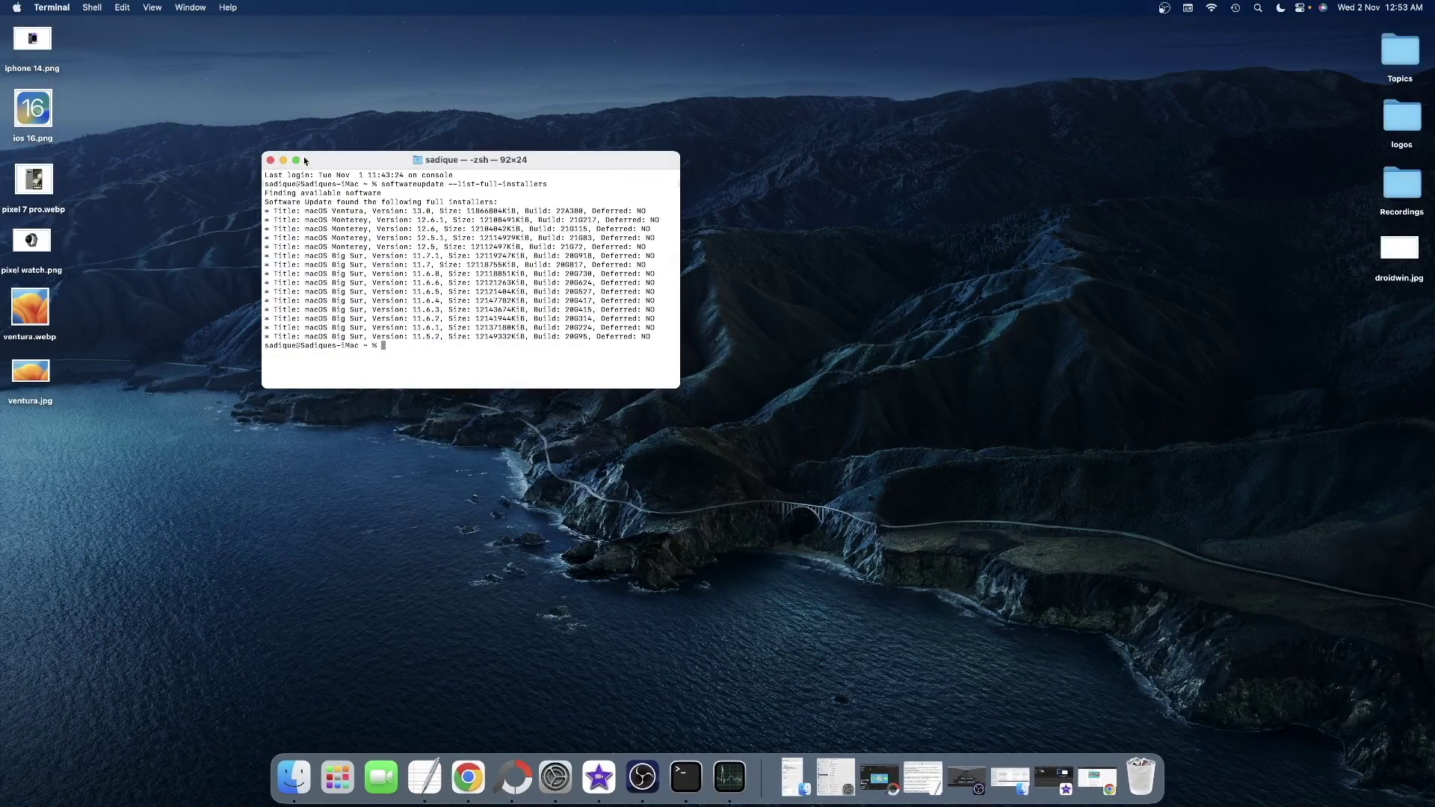
click(283, 161)
Scroll to Method 2 and highlight its command sudo sleep 20; sudo kill -9 $(pgrep WindowServer).
click(443, 774)
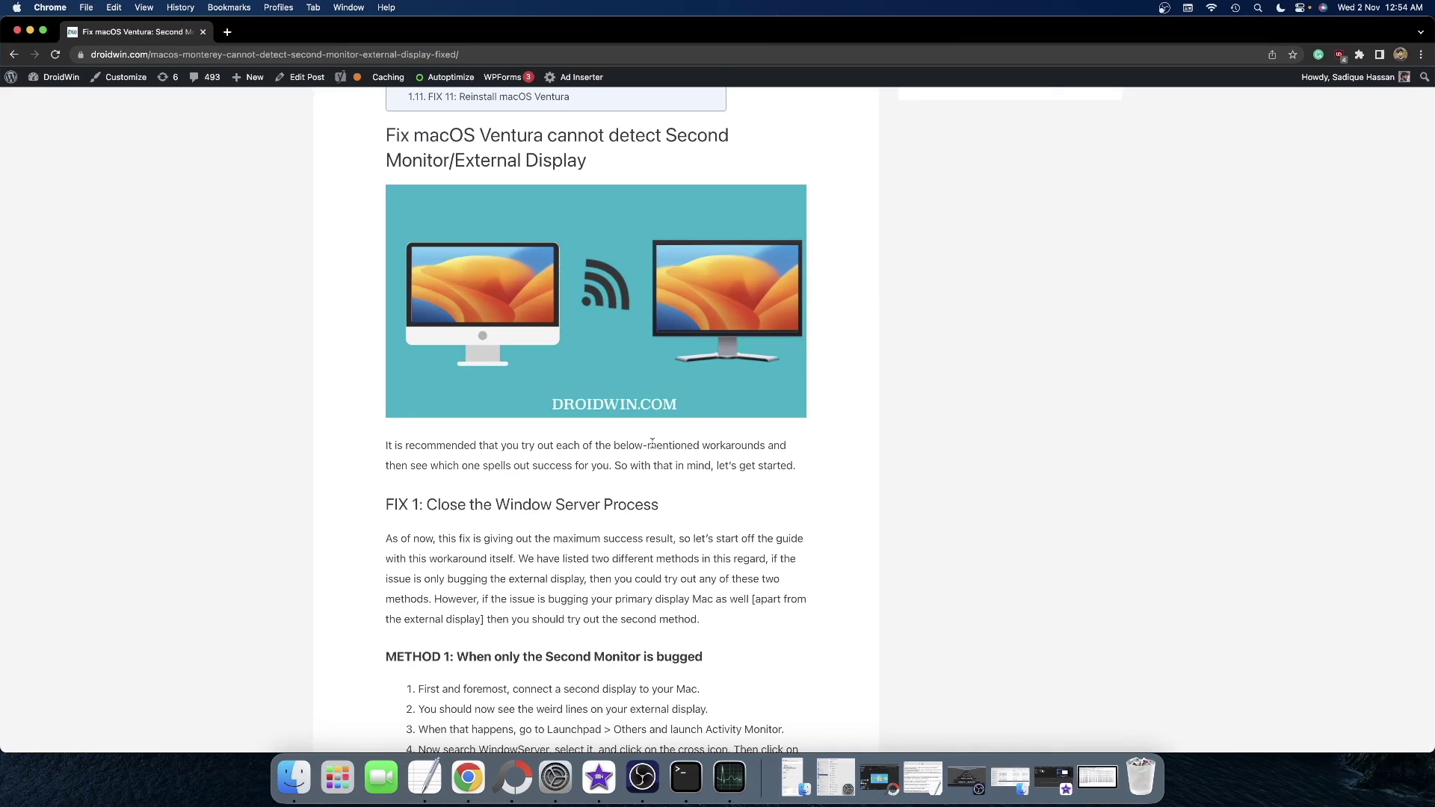
scroll(652, 442, down, 5)
scroll(652, 443, down, 5)
scroll(652, 442, down, 2)
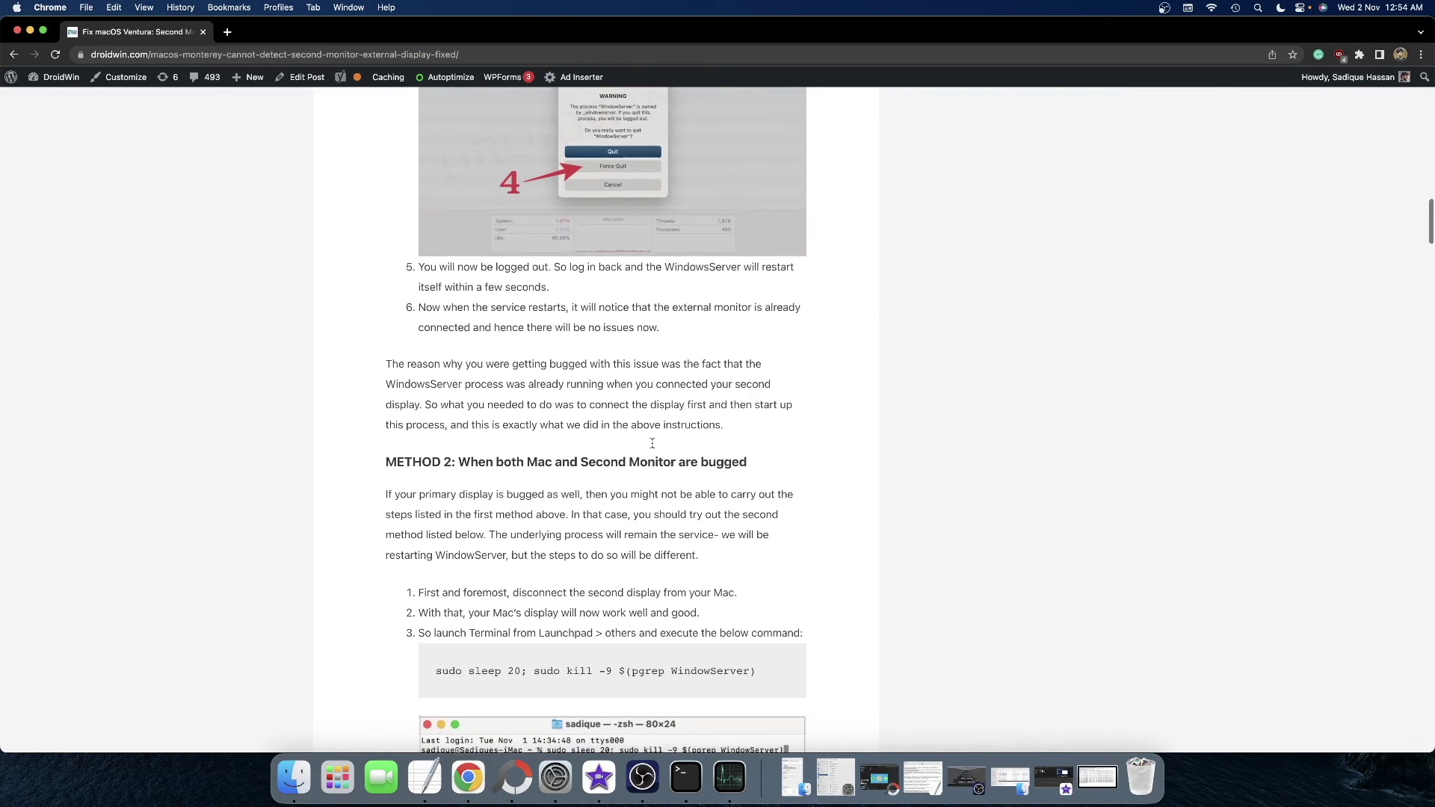
scroll(652, 447, down, 3)
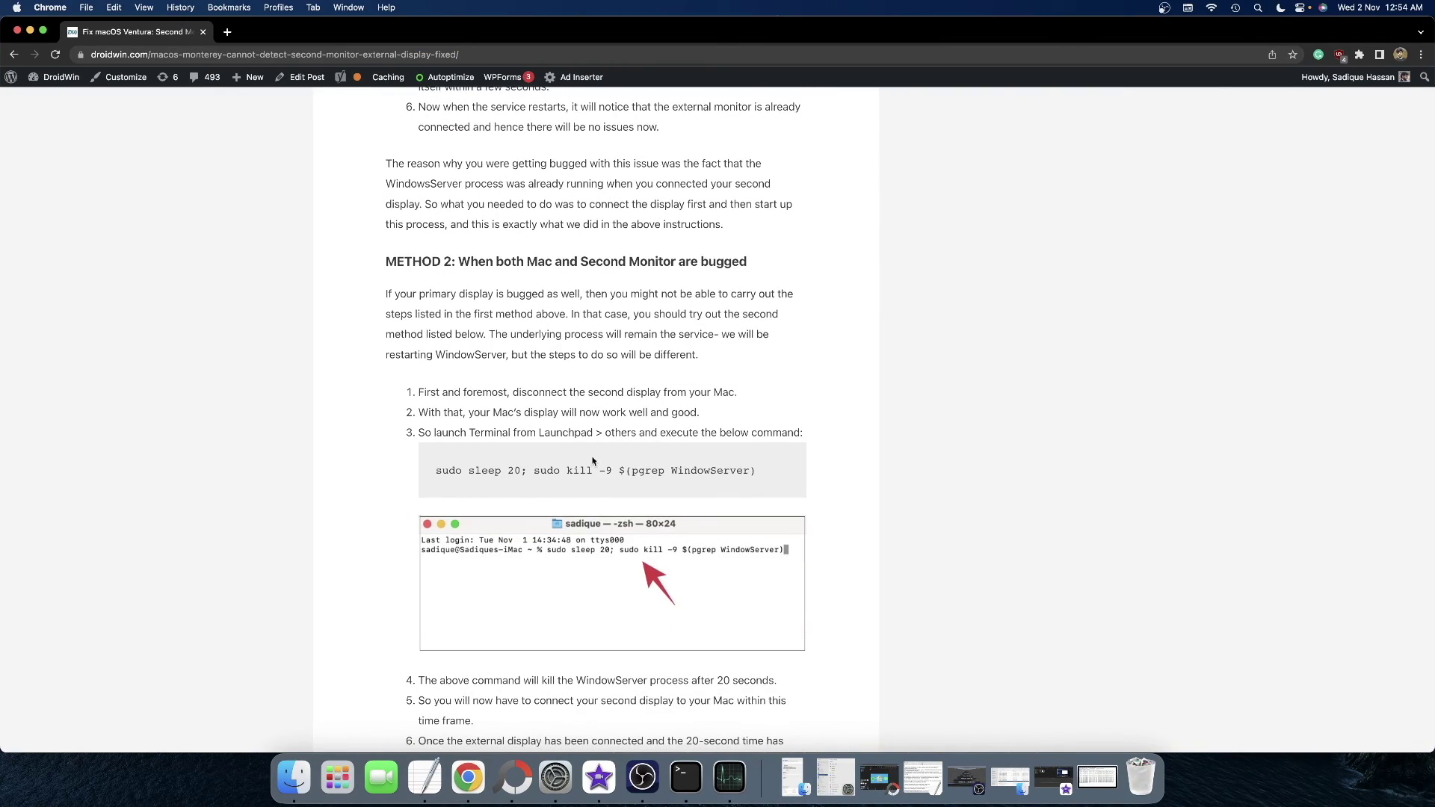
triple_click(574, 479)
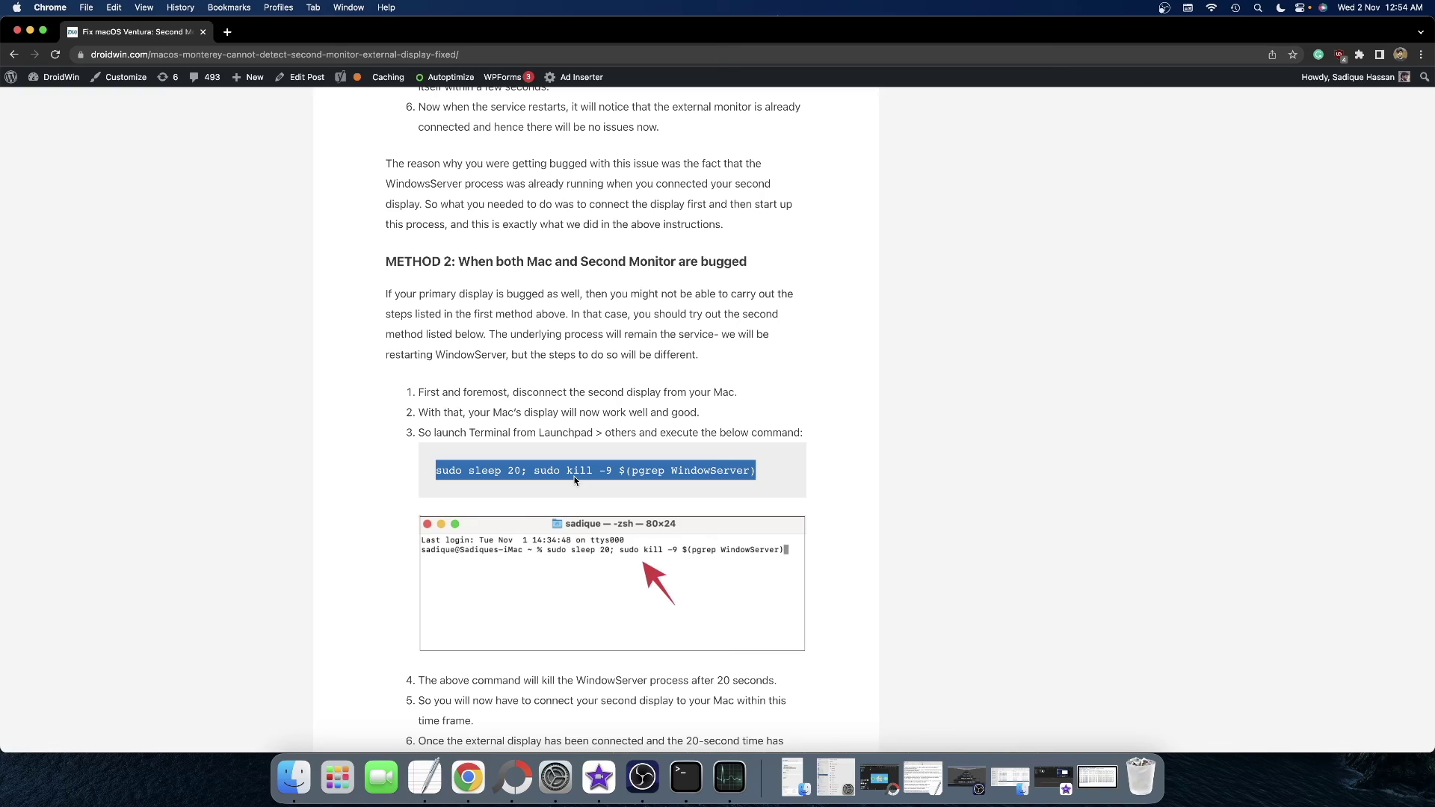
click(608, 469)
Highlight kill, WindowServer and 20 in the command, and Terminal in step 3.
double_click(581, 472)
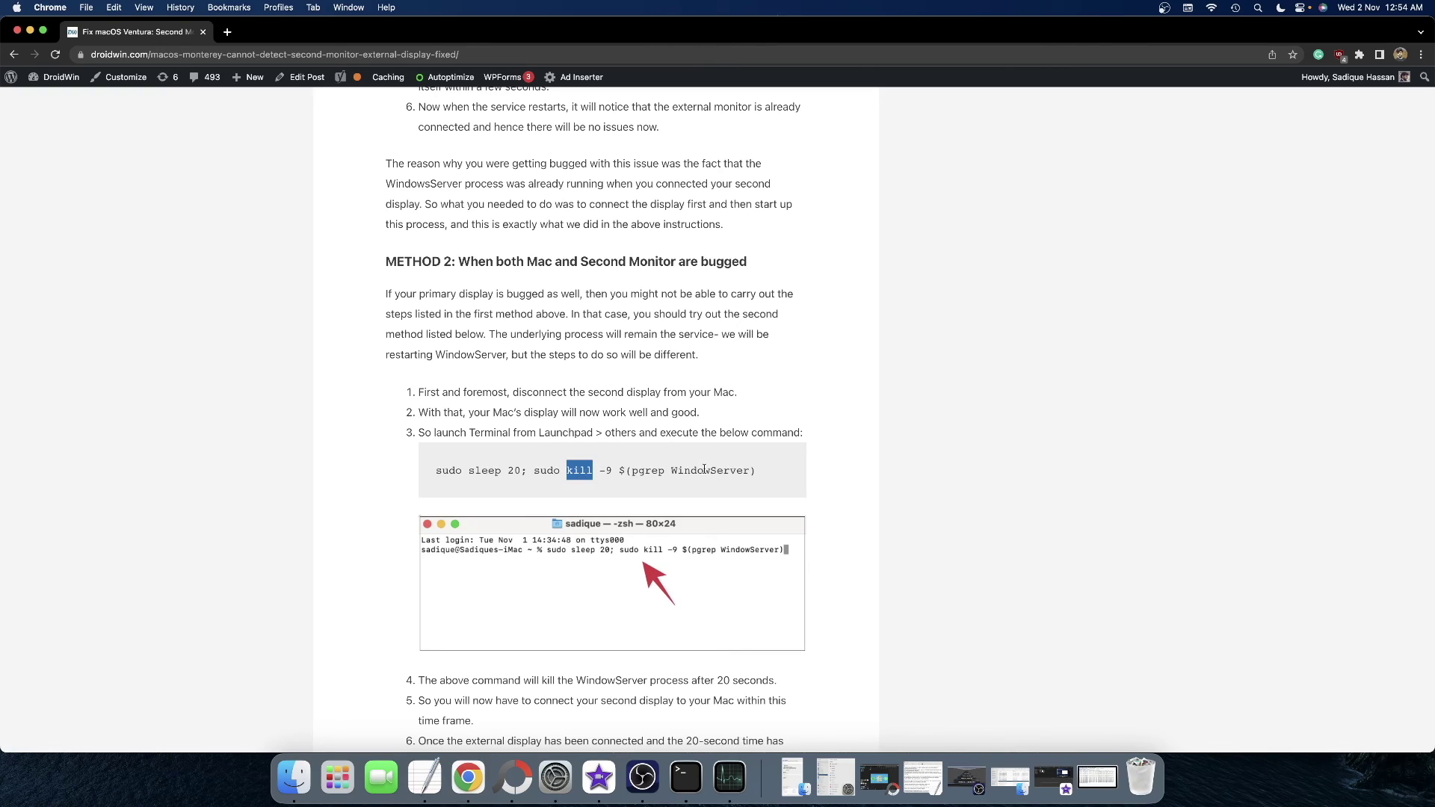
double_click(704, 470)
double_click(515, 470)
click(524, 434)
double_click(477, 433)
Re-highlight the full command line, then just the 20-second delay and WindowServer.
triple_click(477, 465)
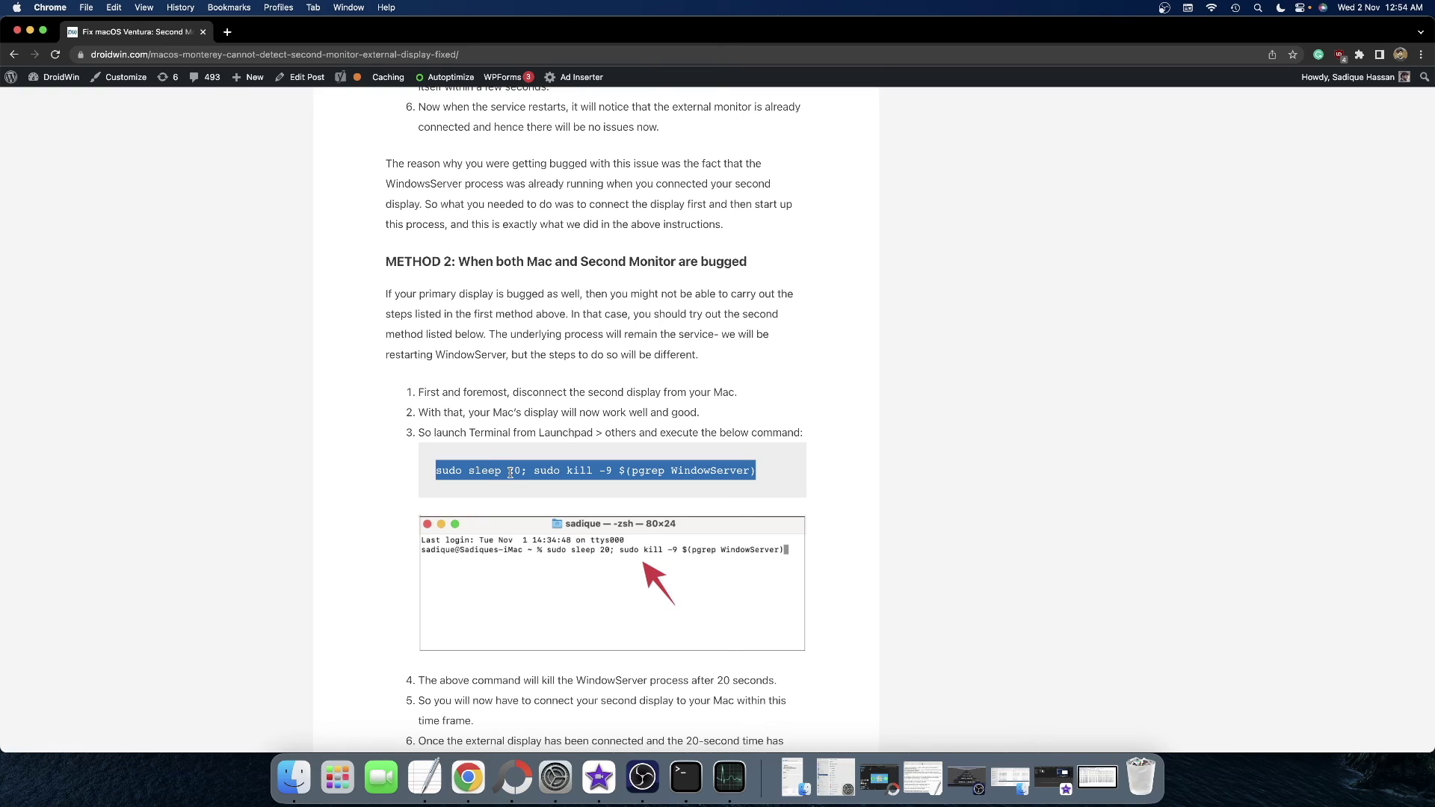
shift+click(510, 472)
double_click(511, 473)
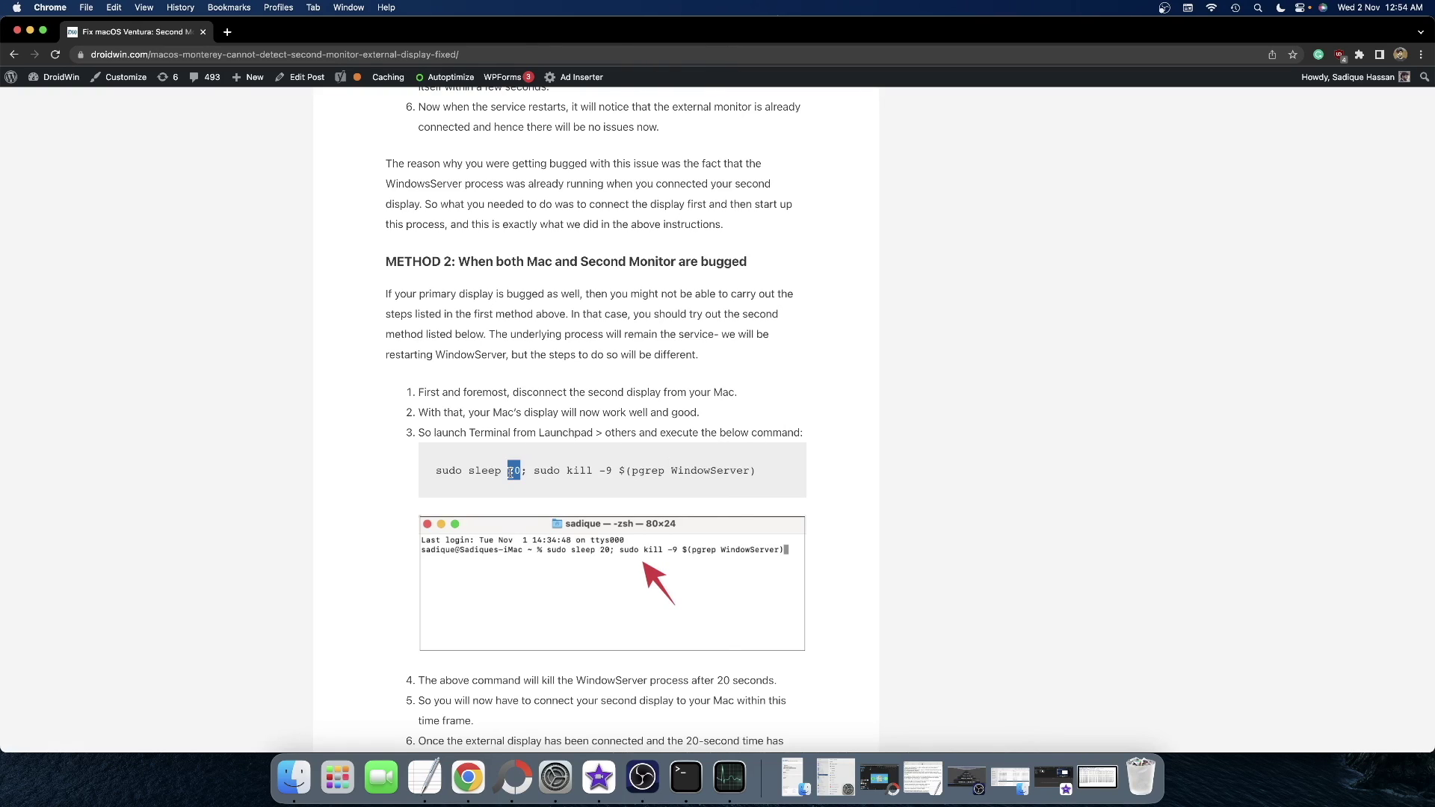
double_click(721, 472)
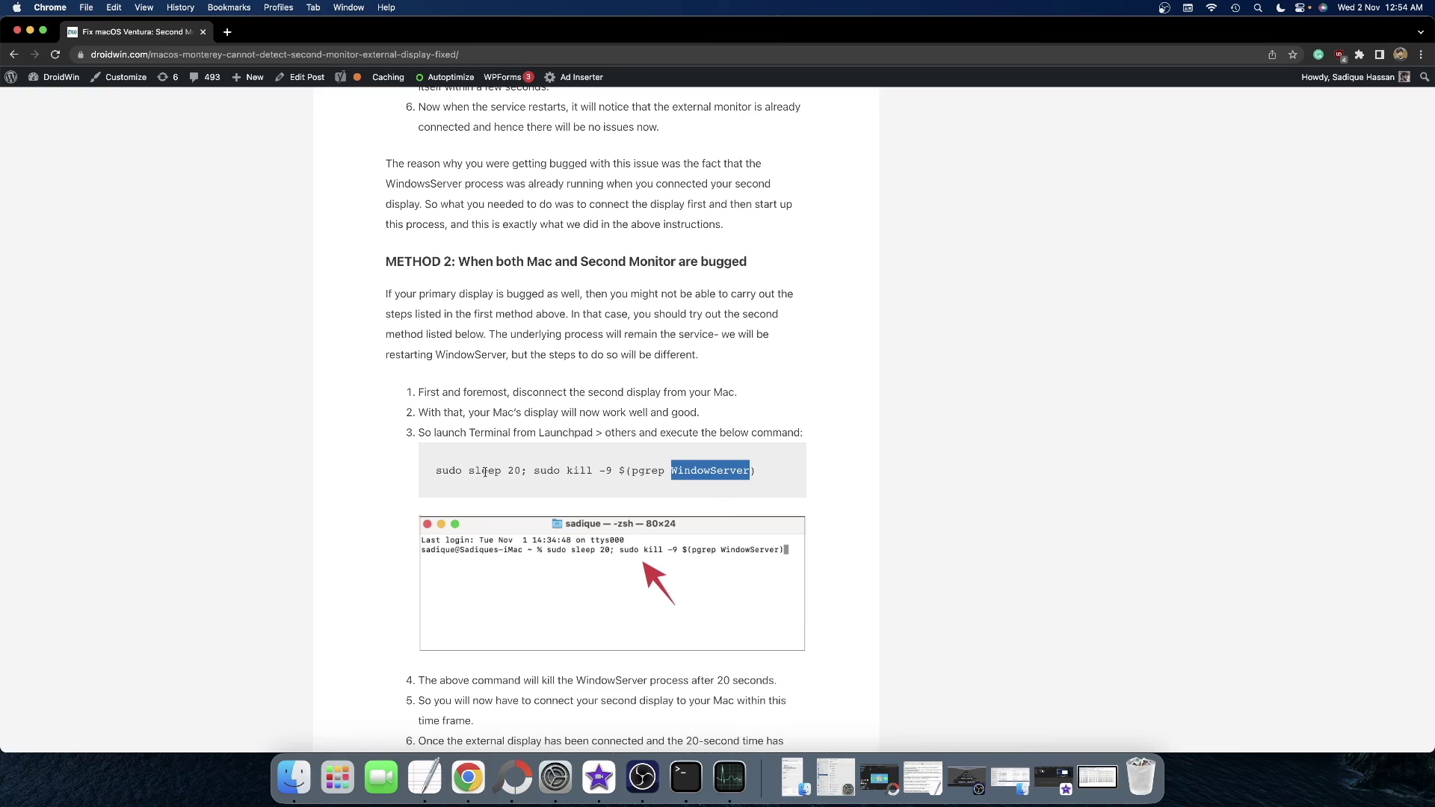
double_click(706, 470)
Scroll back to Method 1's Force Quit screenshot and its steps 5 and 6.
scroll(482, 447, up, 1)
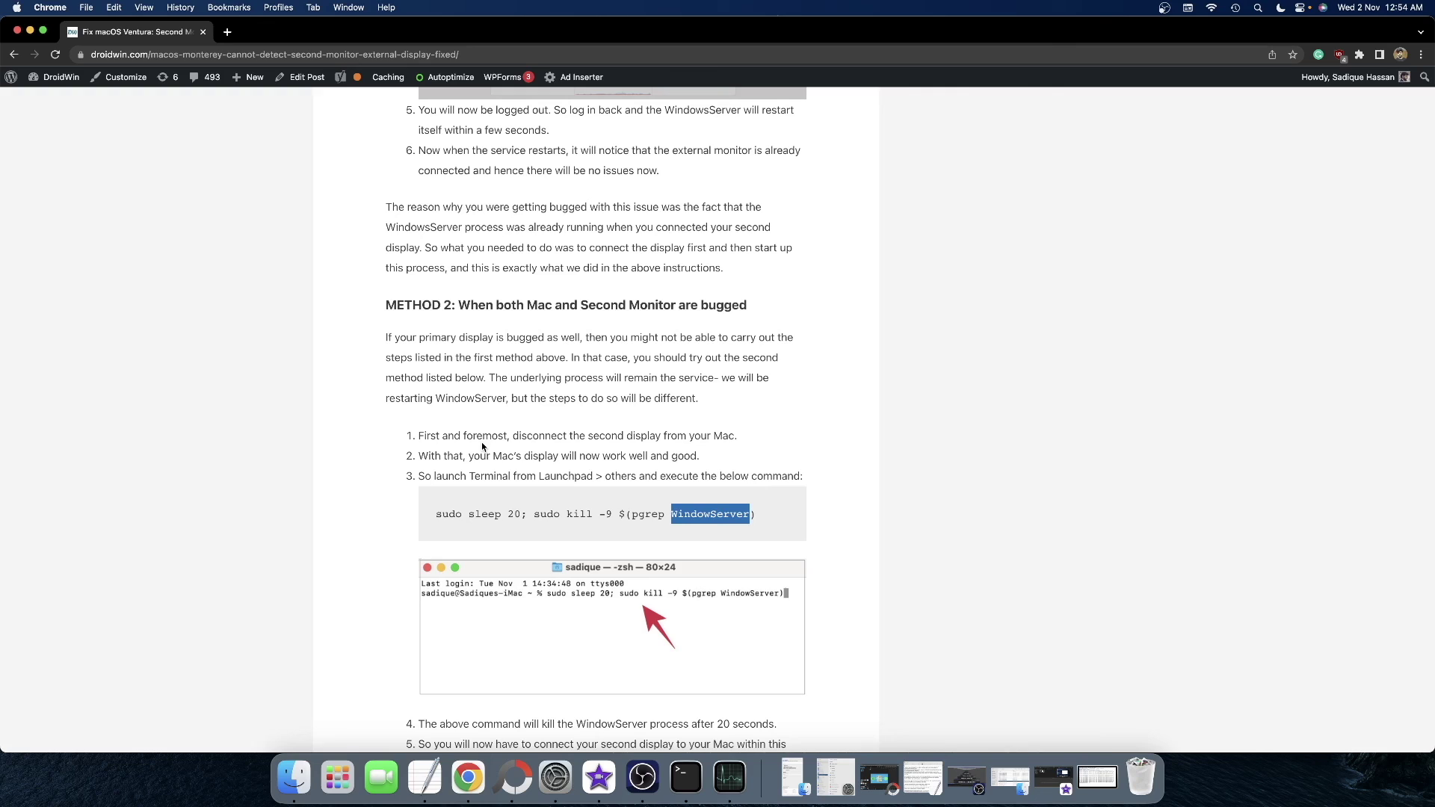
scroll(481, 446, up, 5)
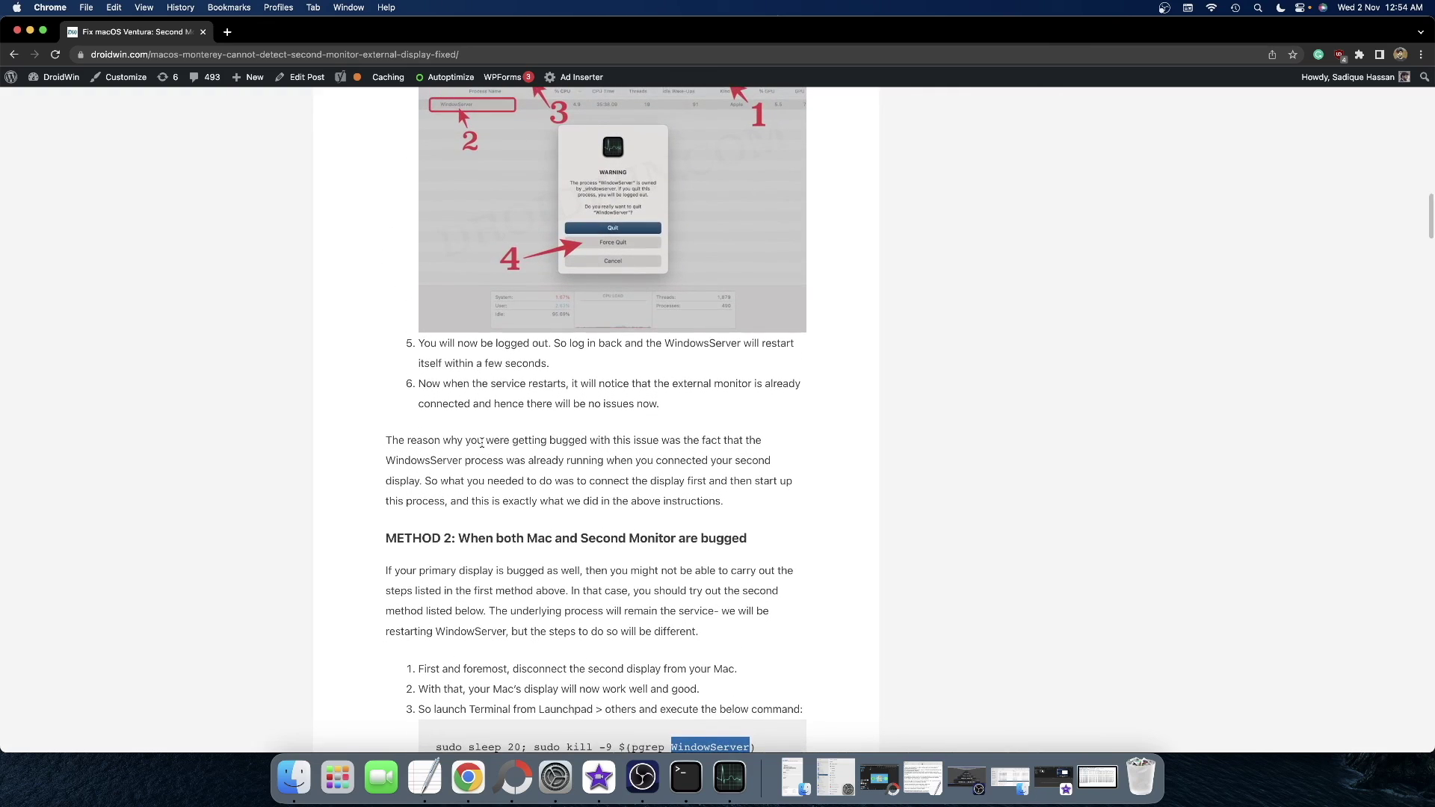
scroll(481, 441, down, 2)
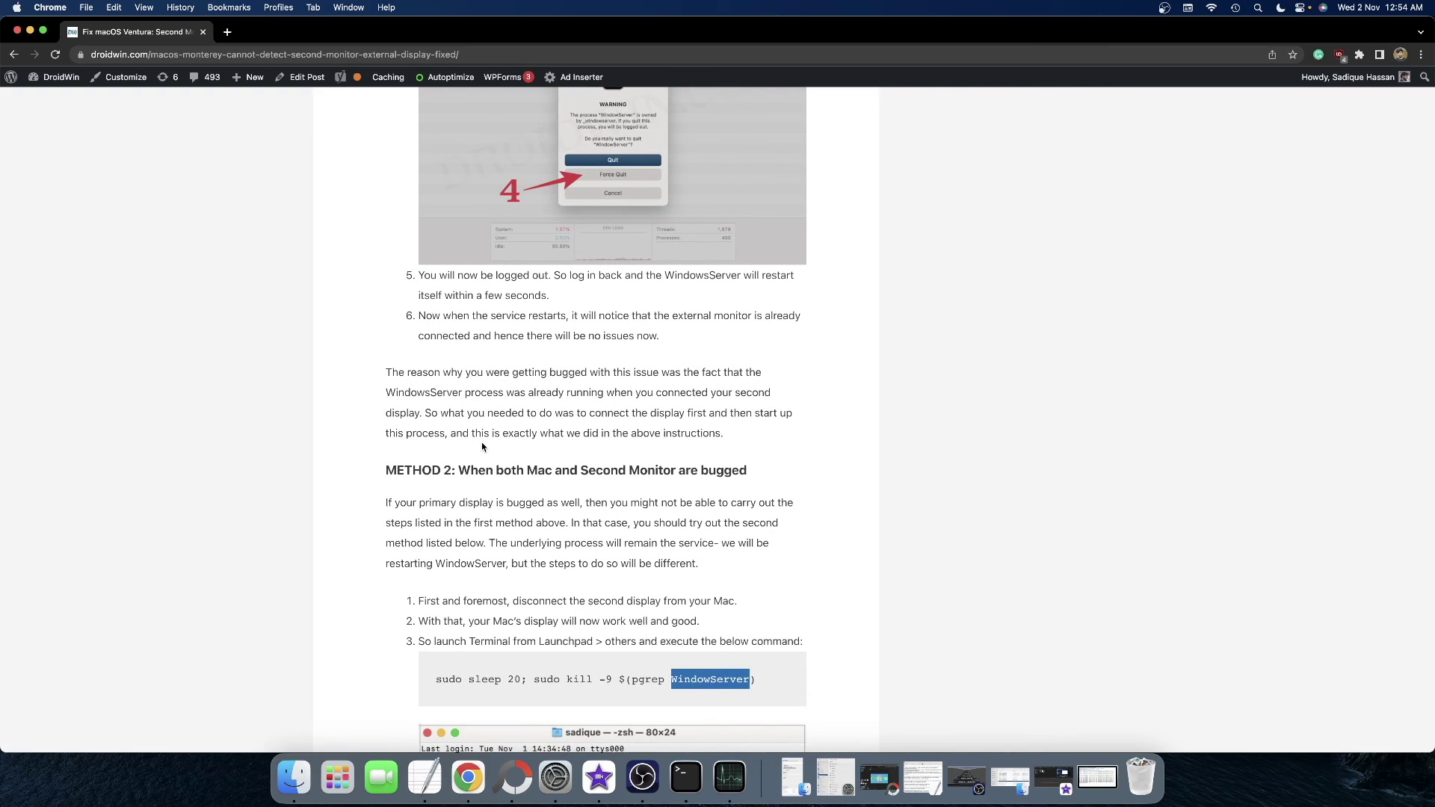